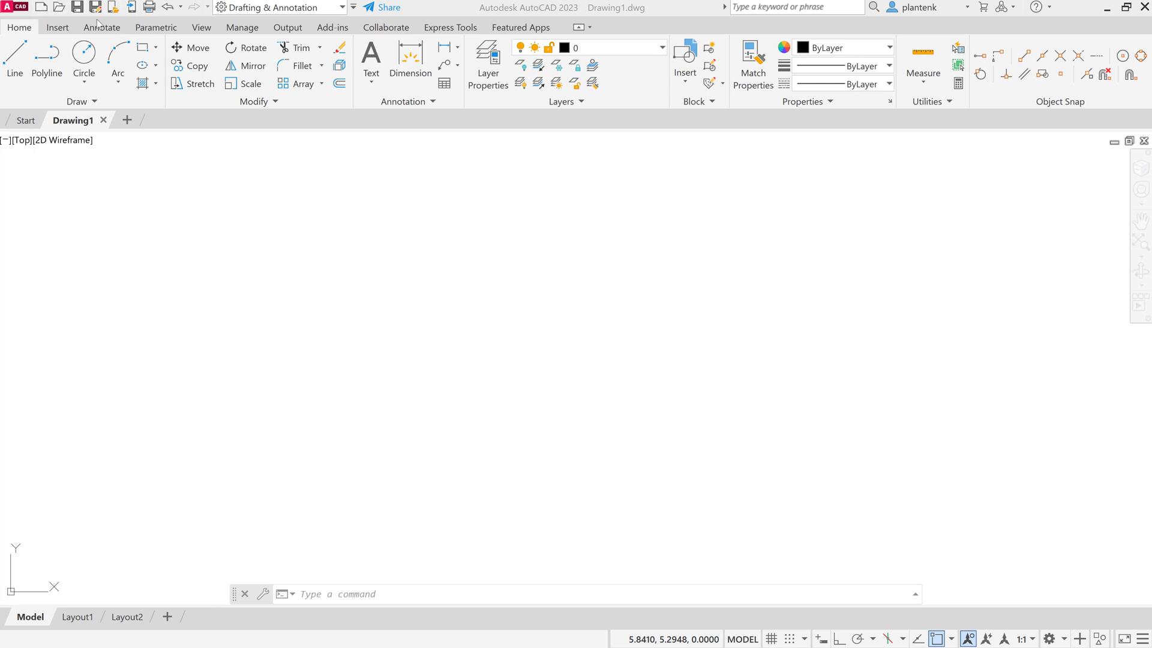
- Choose 3D Modeling from the Workspace dropdown after a first look at the list
click(343, 7)
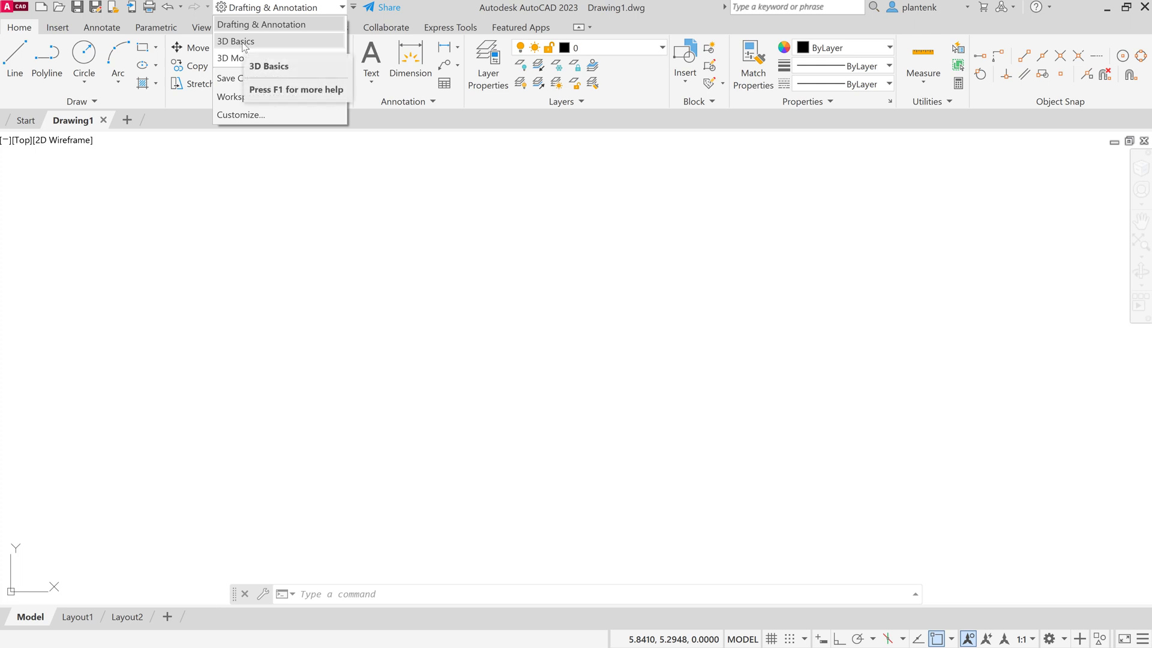
click(826, 162)
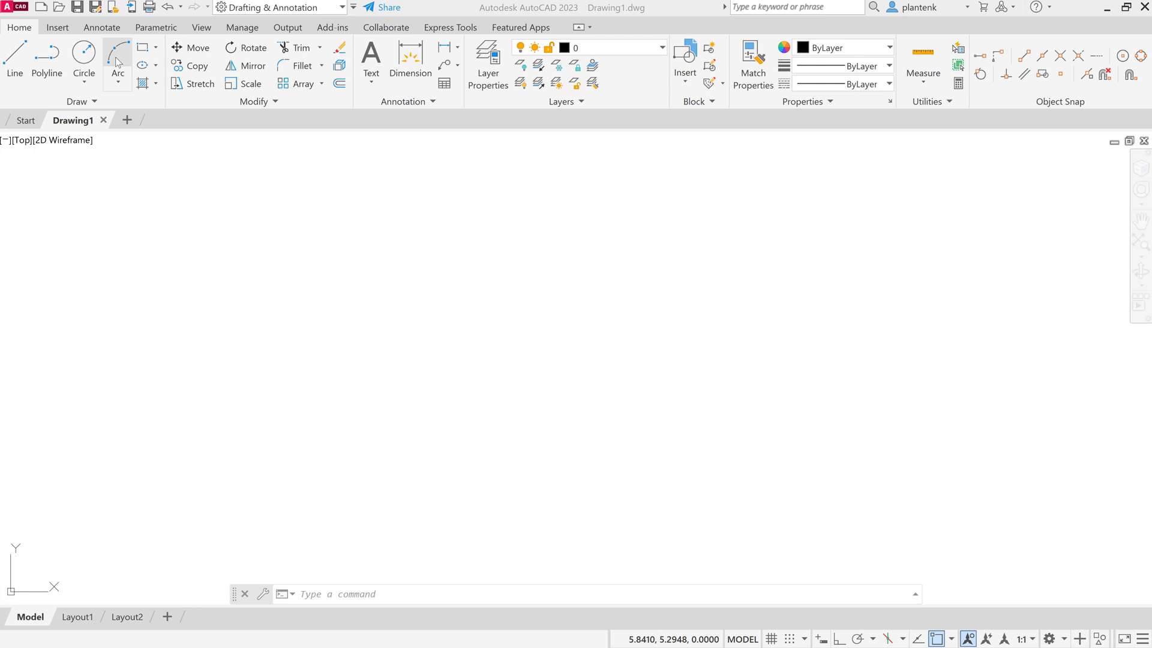
click(342, 7)
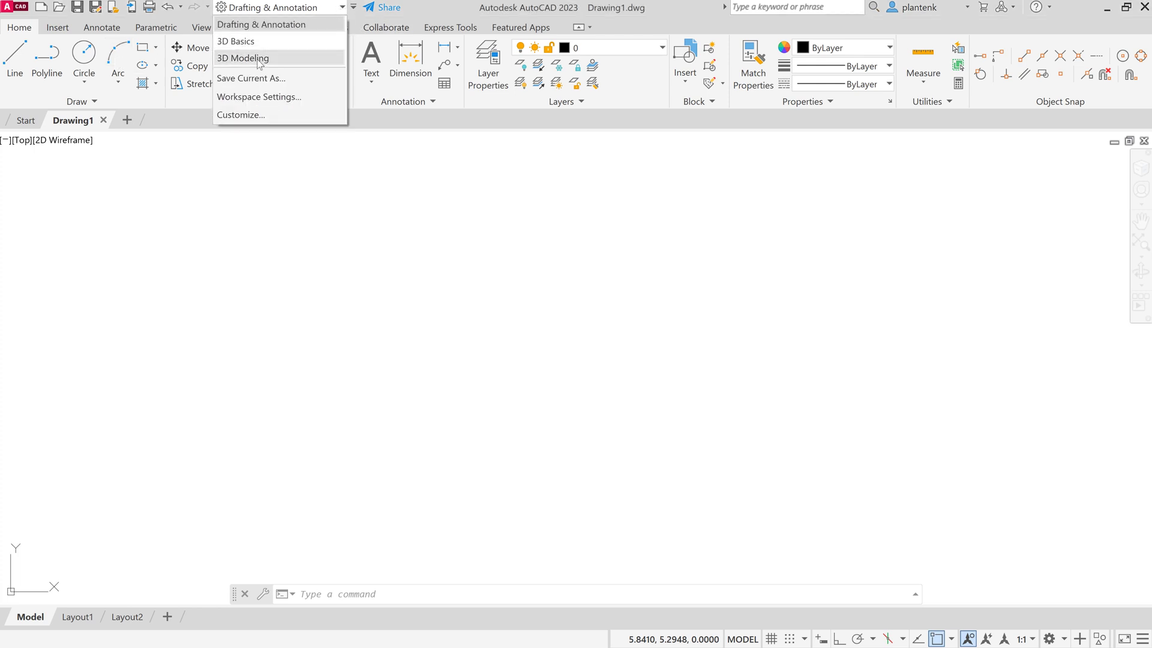
click(261, 60)
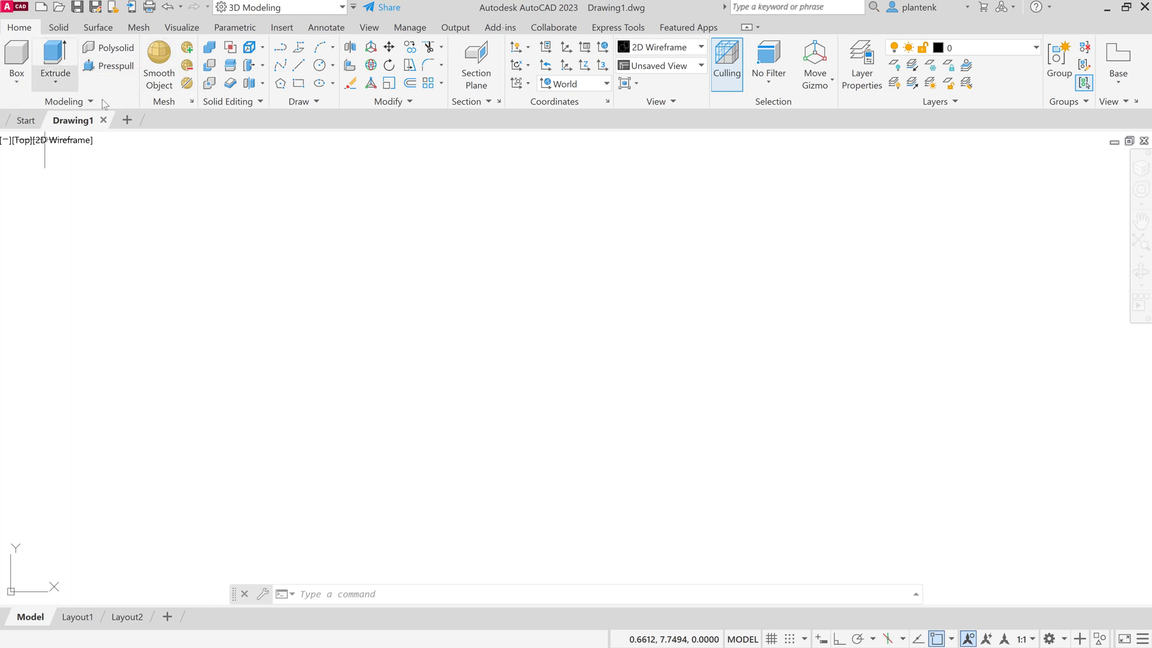
click(342, 8)
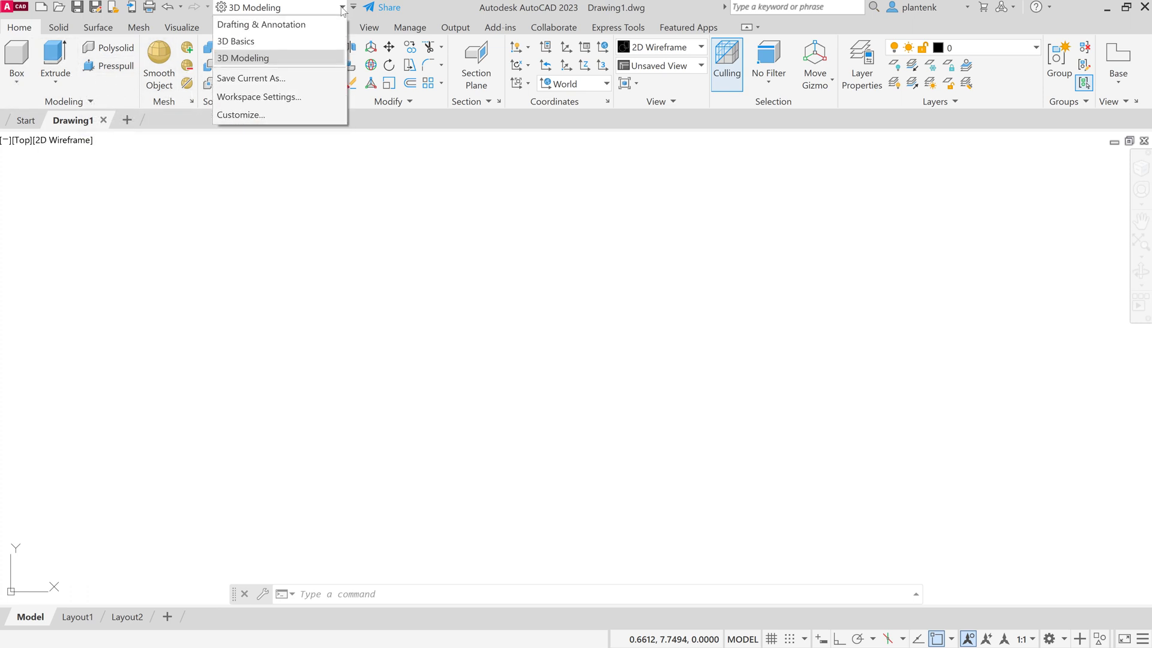
- Select Drafting & Annotation from the open workspace list
click(270, 24)
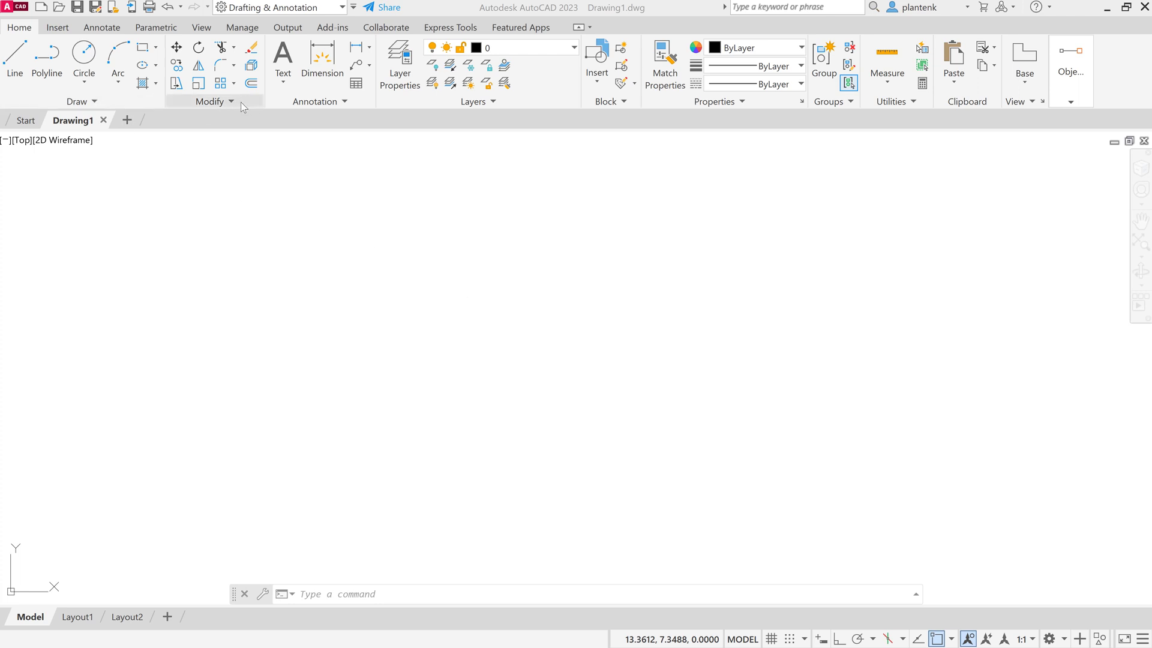
click(95, 100)
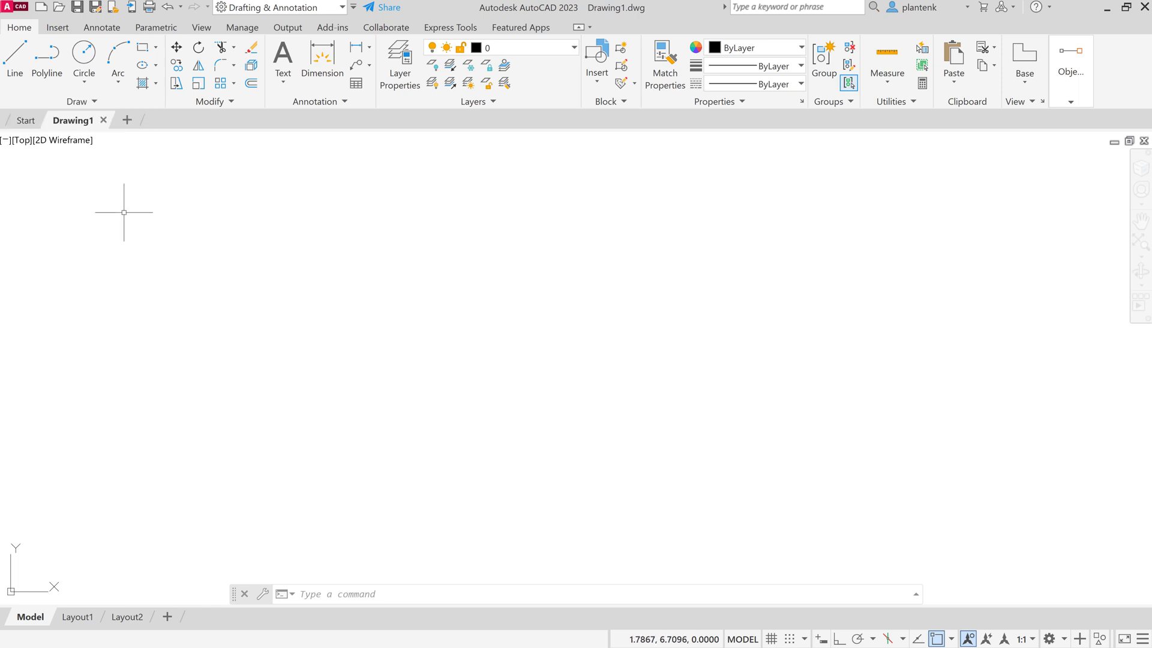
click(94, 101)
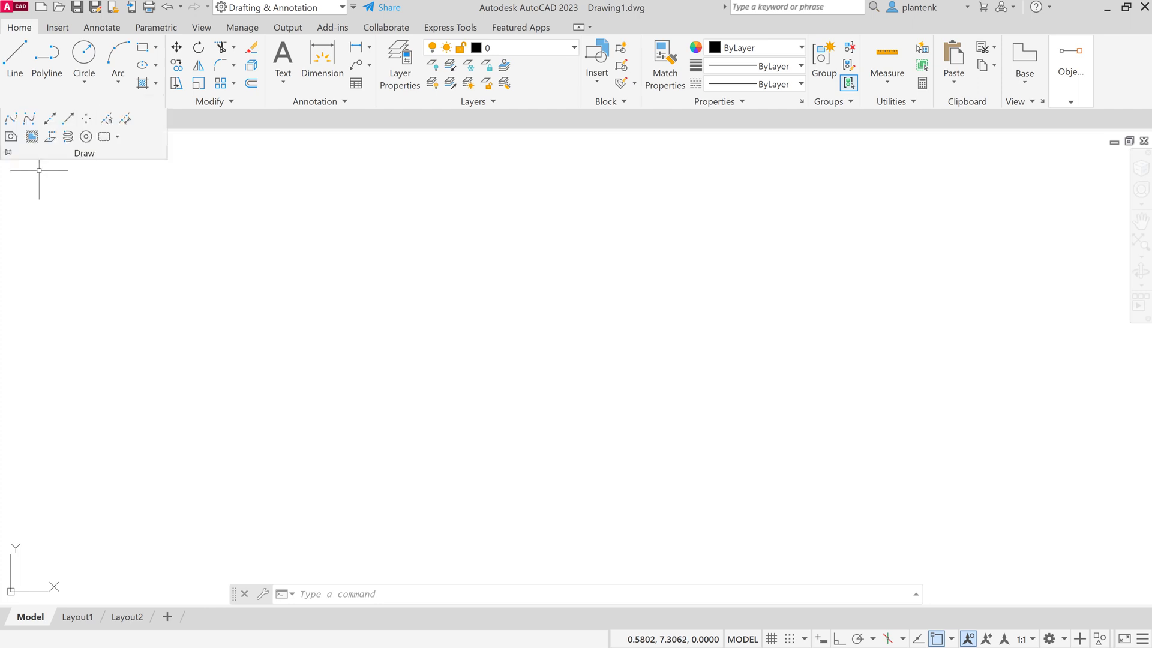
click(7, 153)
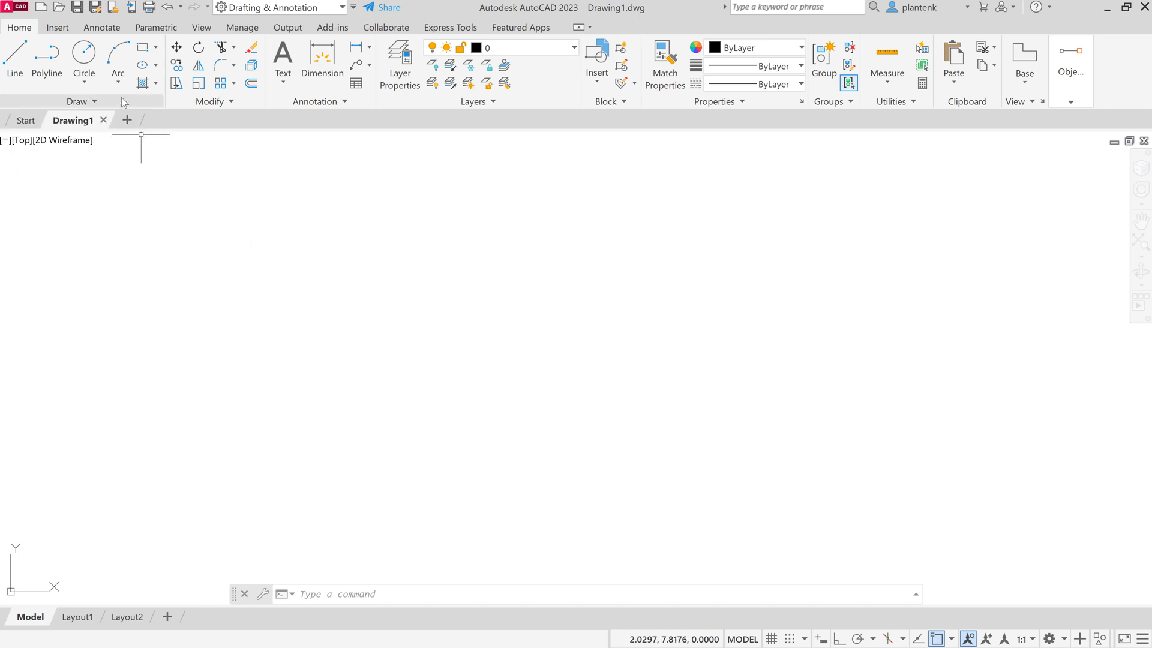
drag(114, 102, 261, 273)
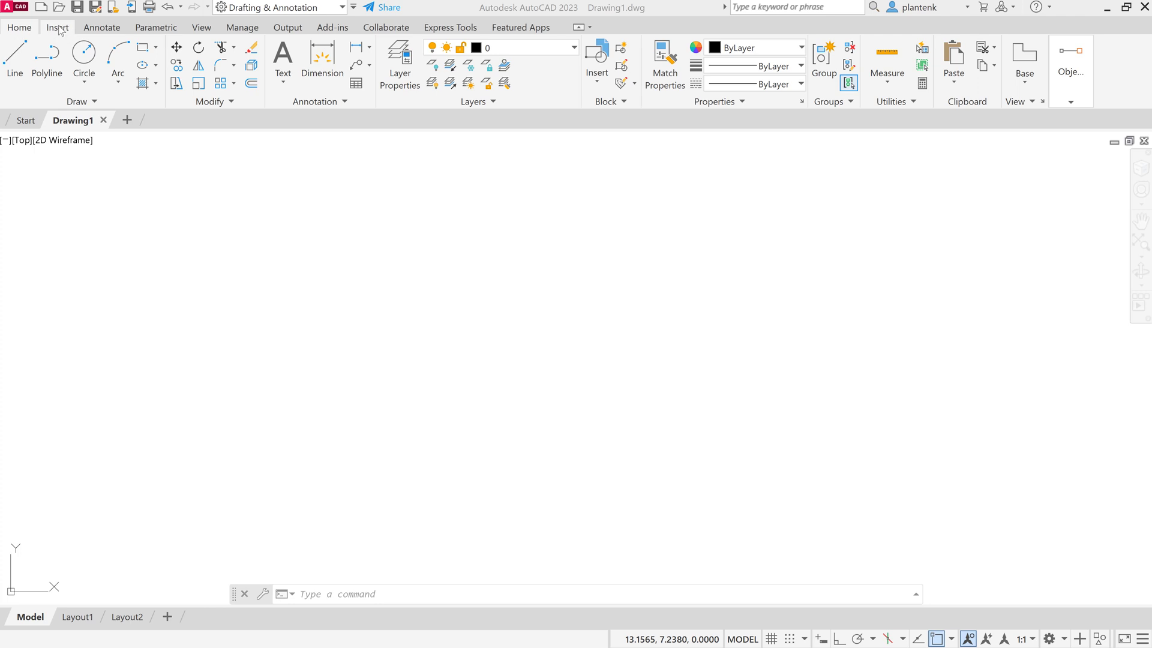
click(60, 29)
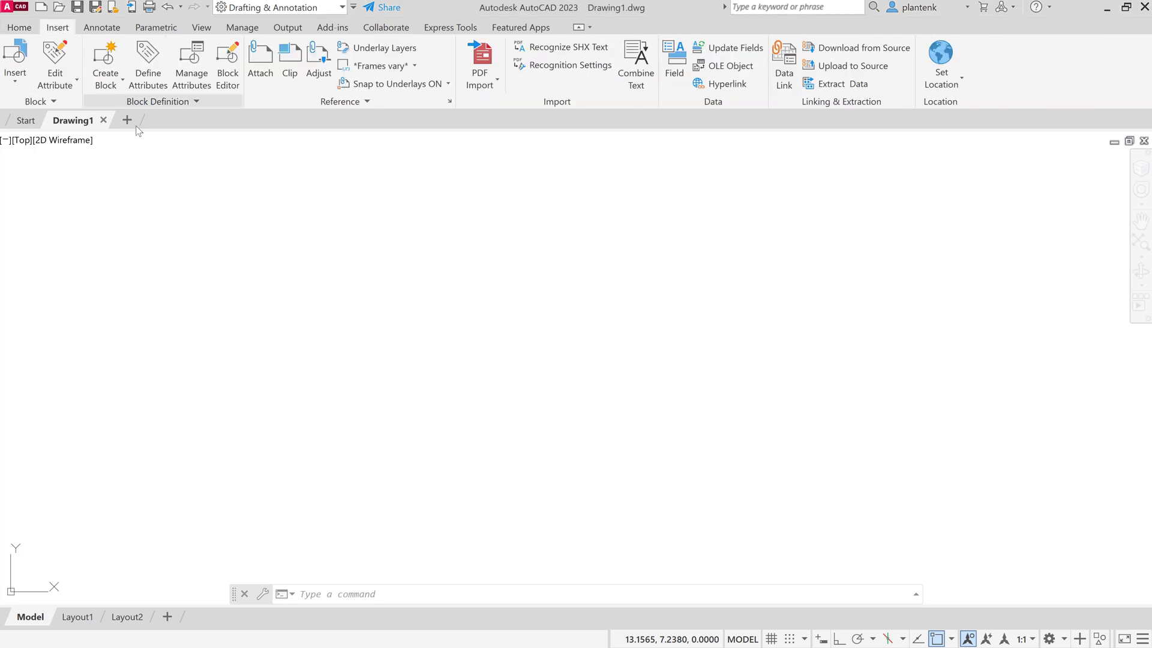
click(103, 29)
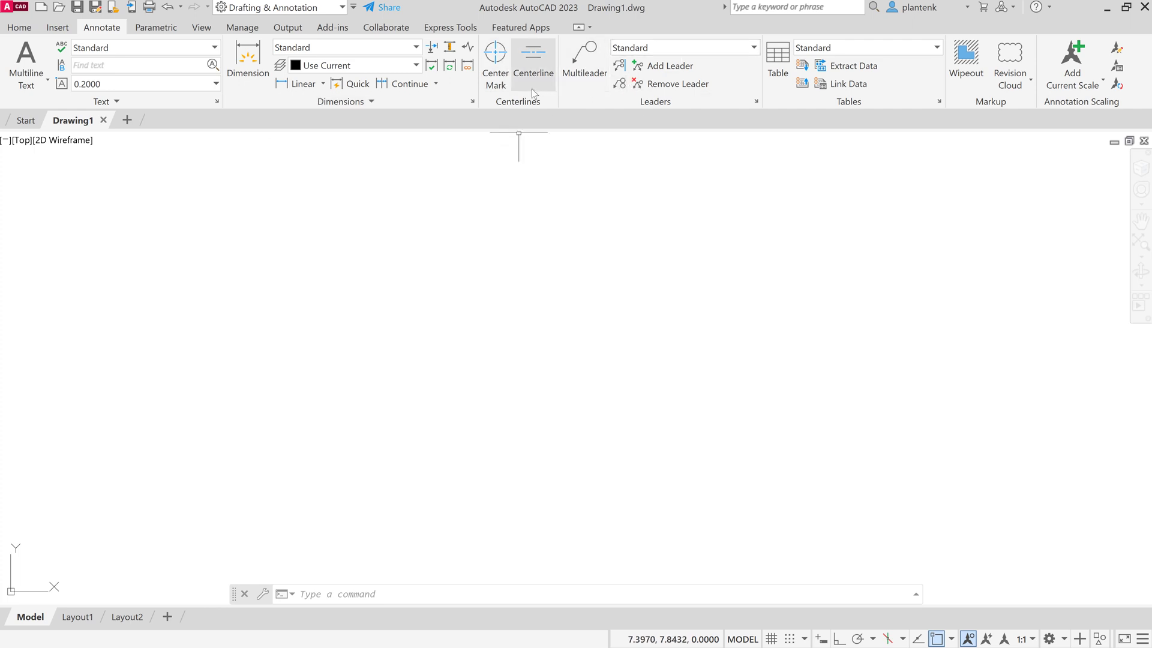
click(201, 30)
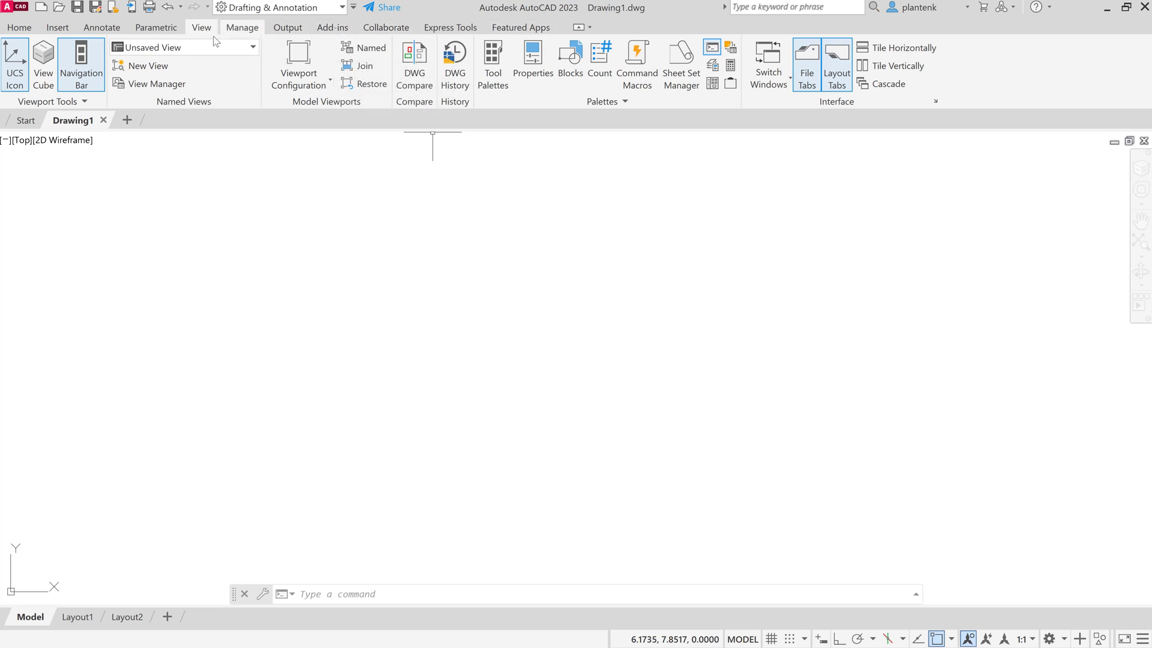
- Return to the Home ribbon with the everyday drafting tools
click(19, 27)
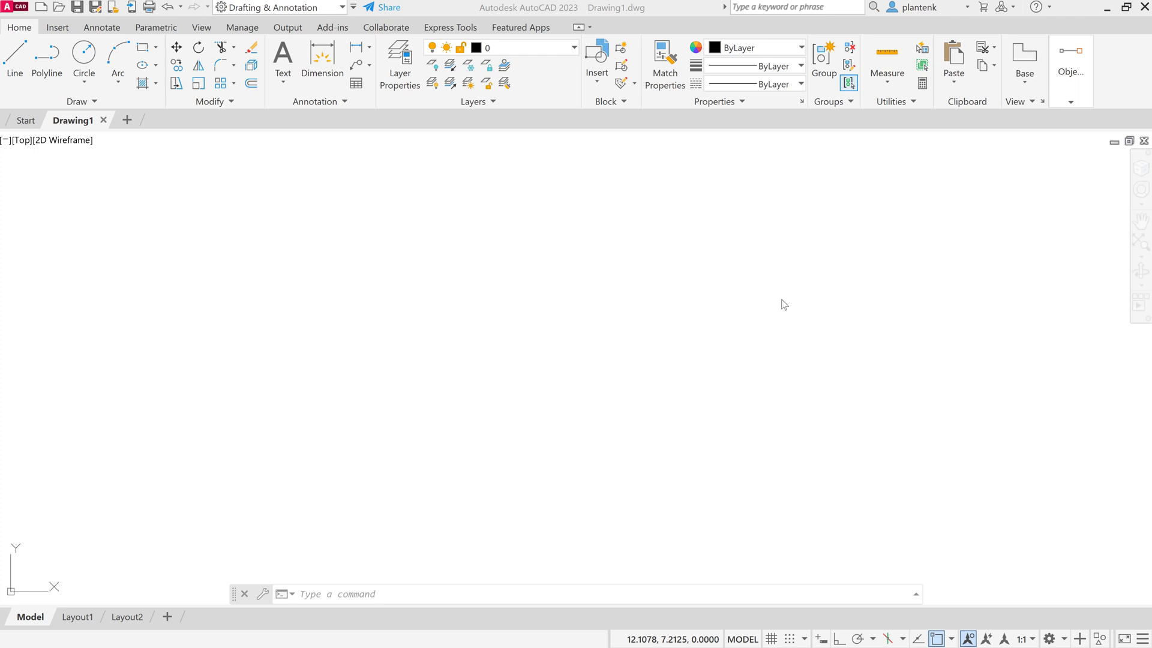
click(322, 595)
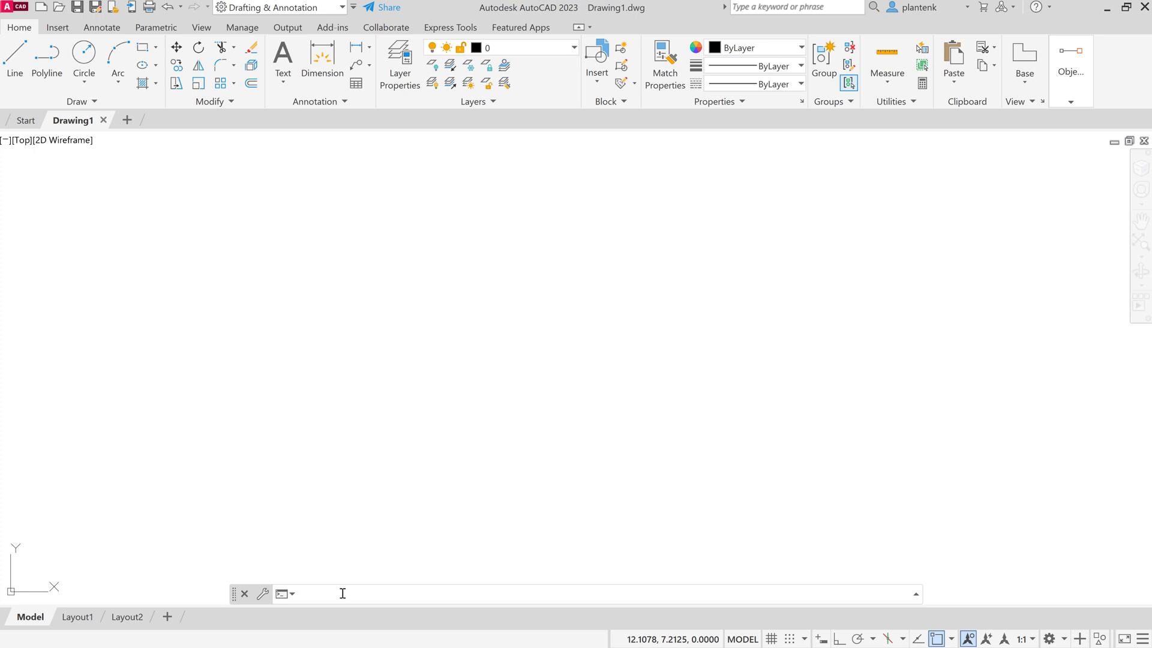
text(cir)
text(cle)
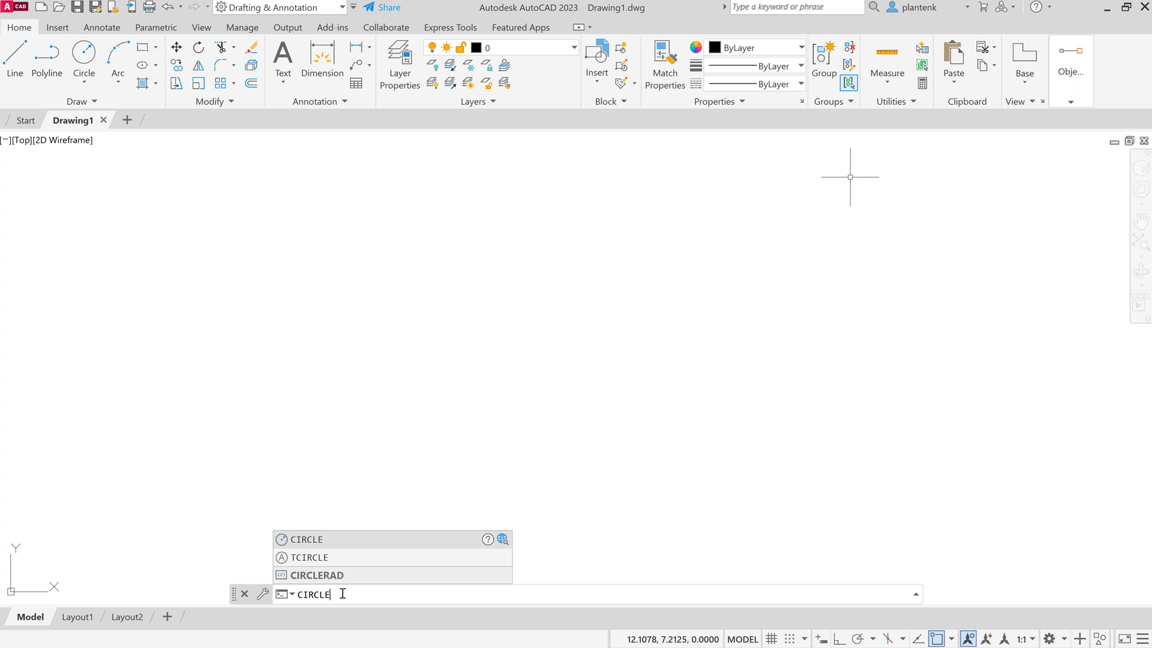
- Run the typed CIRCLE command so it prompts for a centre point
key(Return)
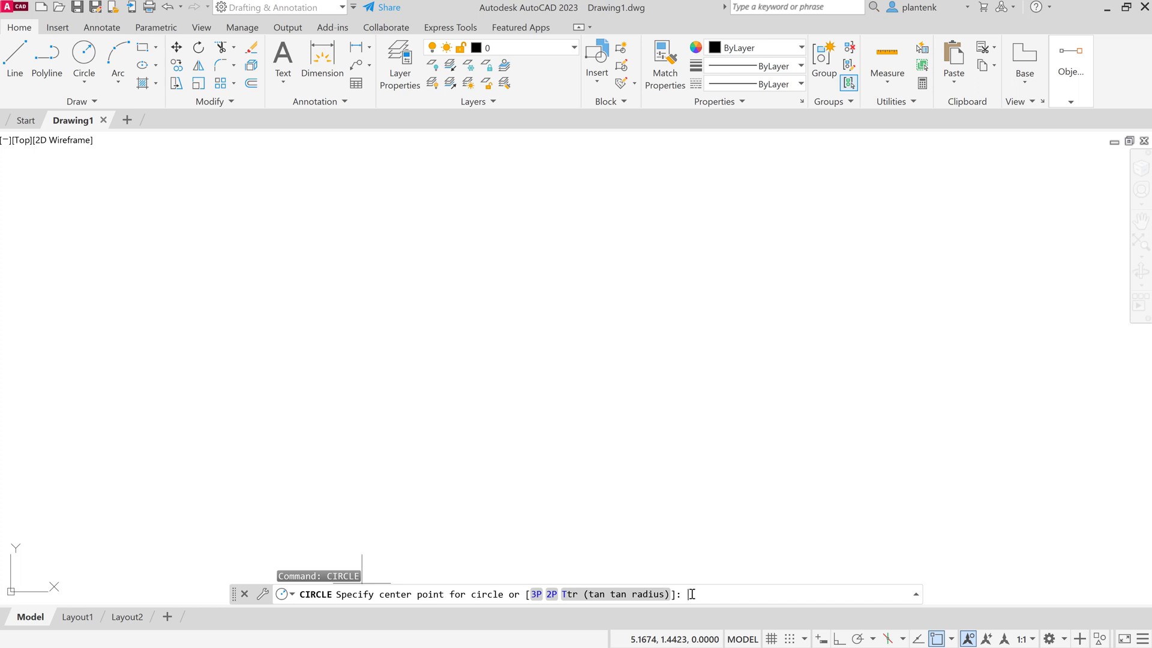
- Draw a 3P circle through three picked points near the drawing's centre
click(535, 594)
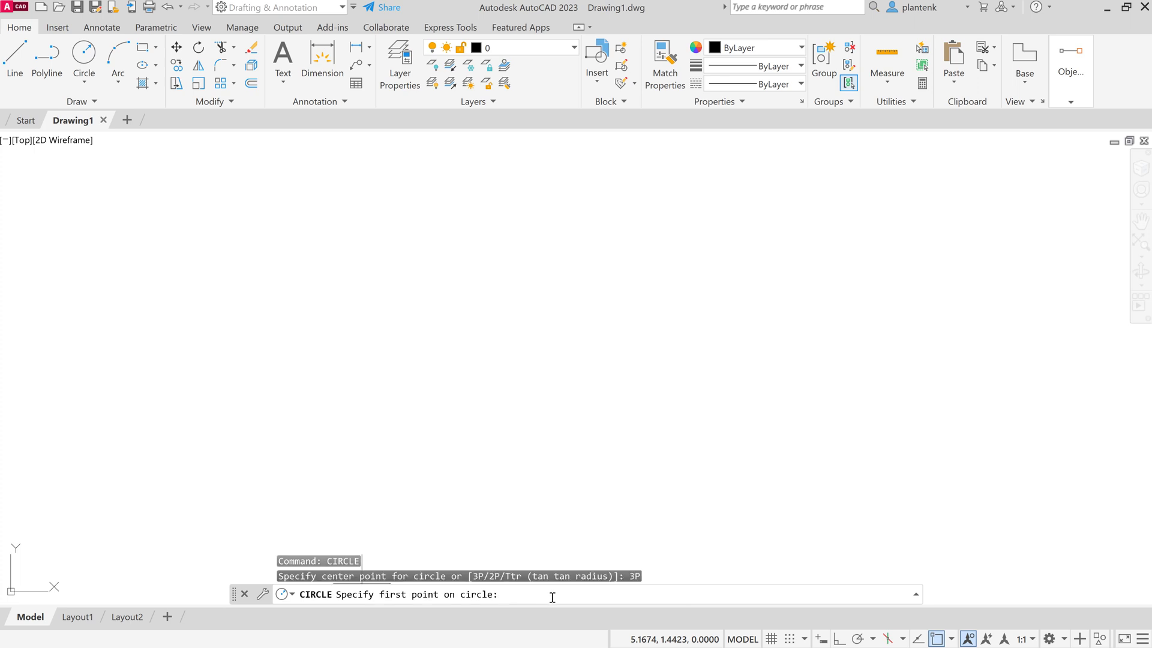
click(429, 310)
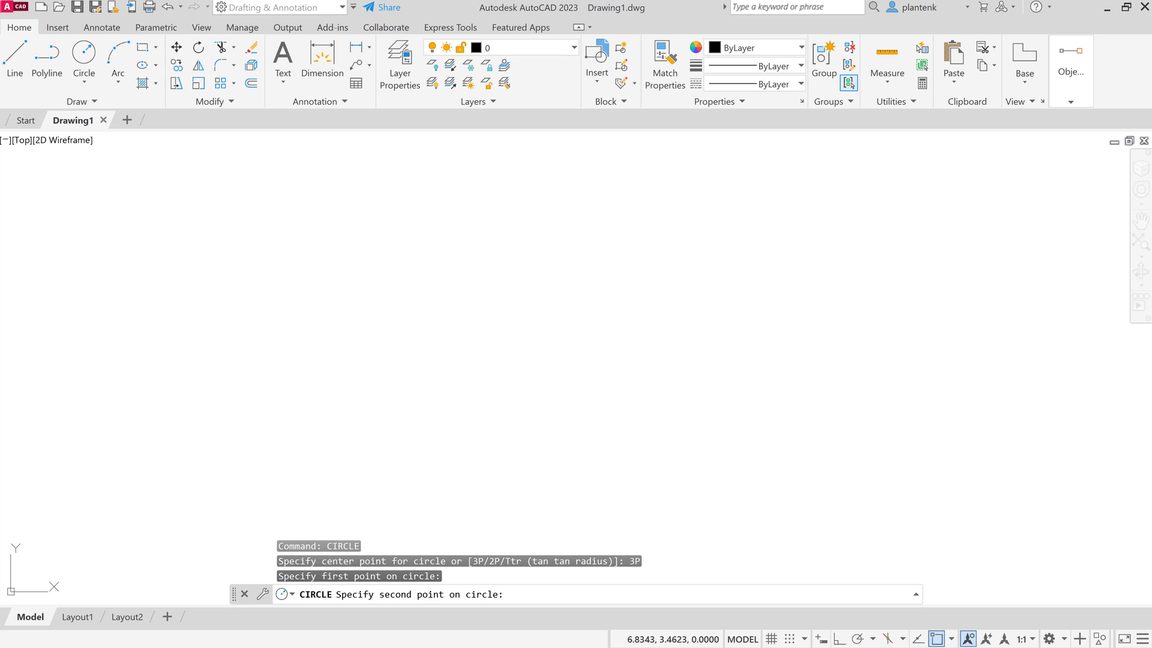
click(478, 441)
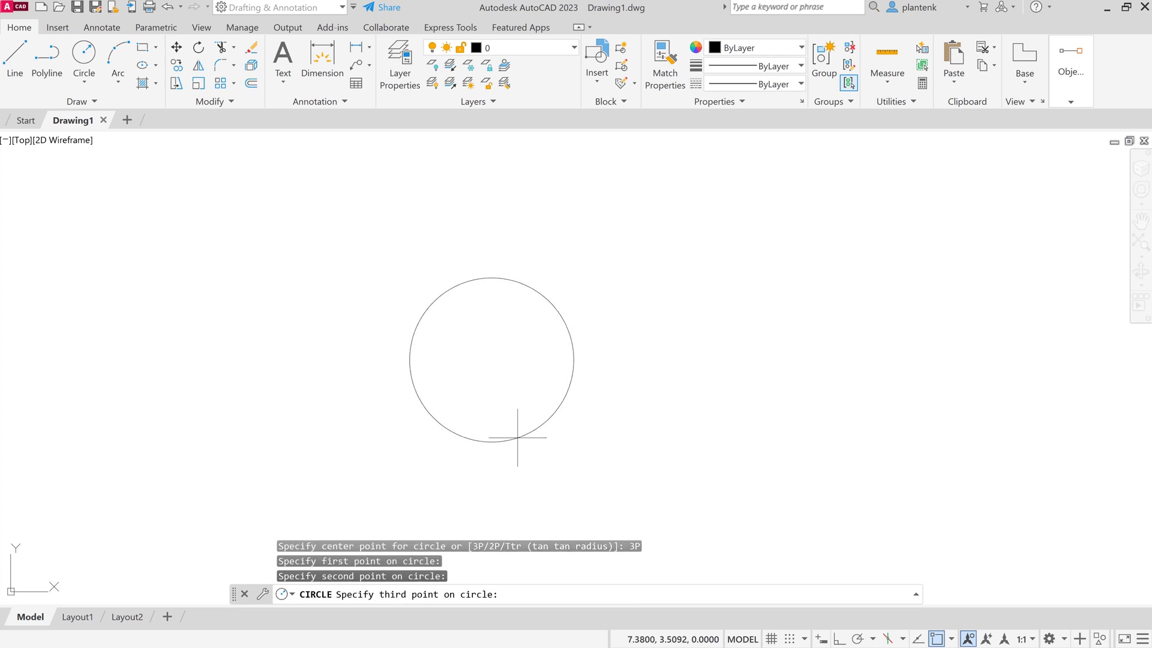
click(571, 326)
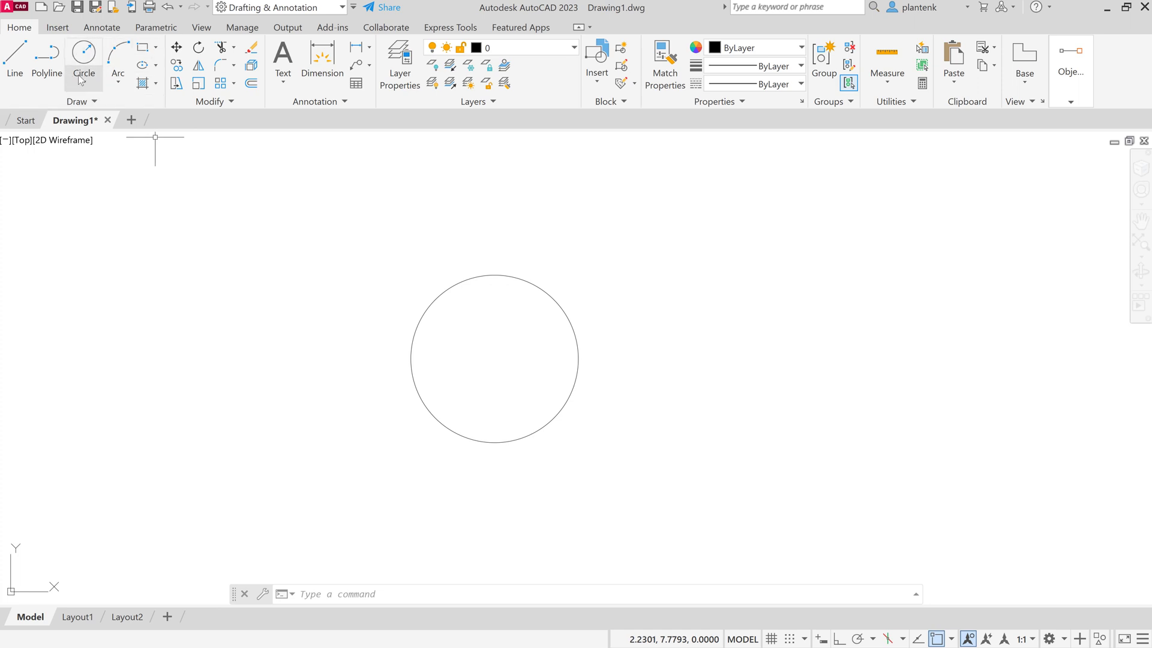
- Draw a closed three-line triangle below and right of the circle
click(22, 55)
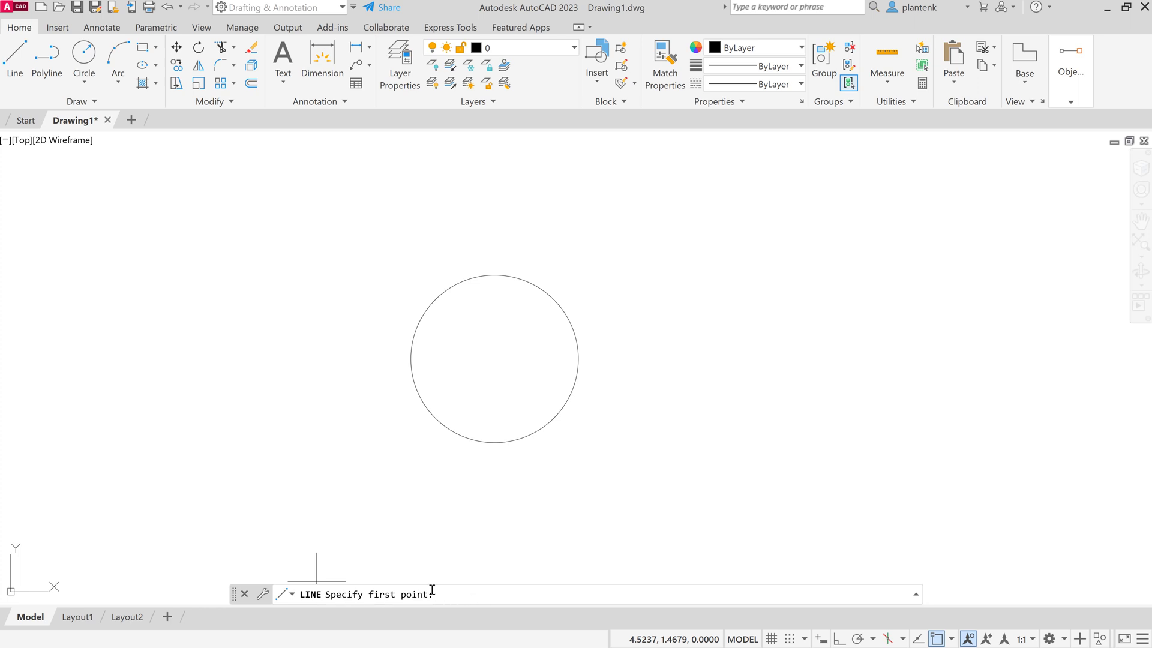
click(601, 479)
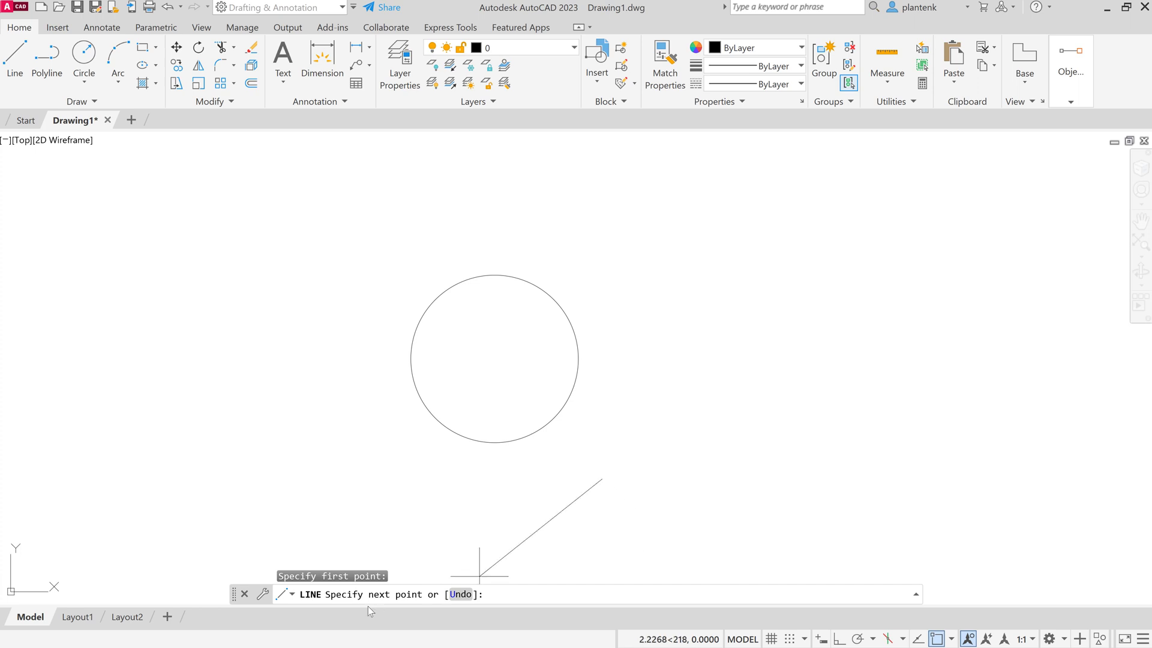
click(739, 343)
click(876, 417)
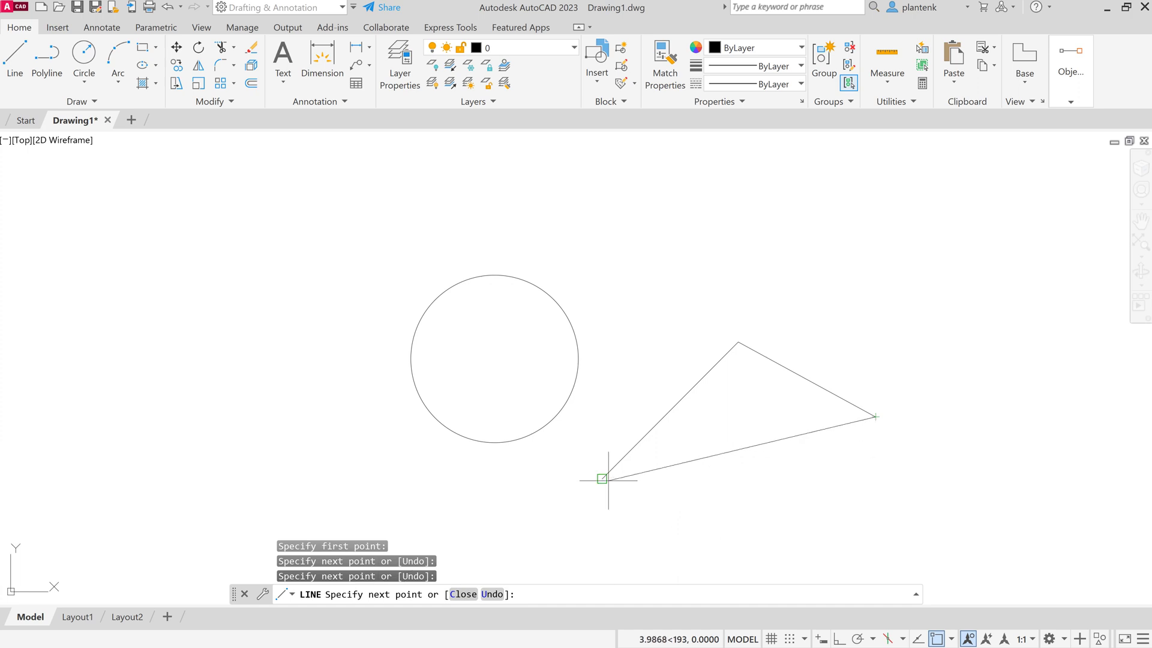
click(463, 595)
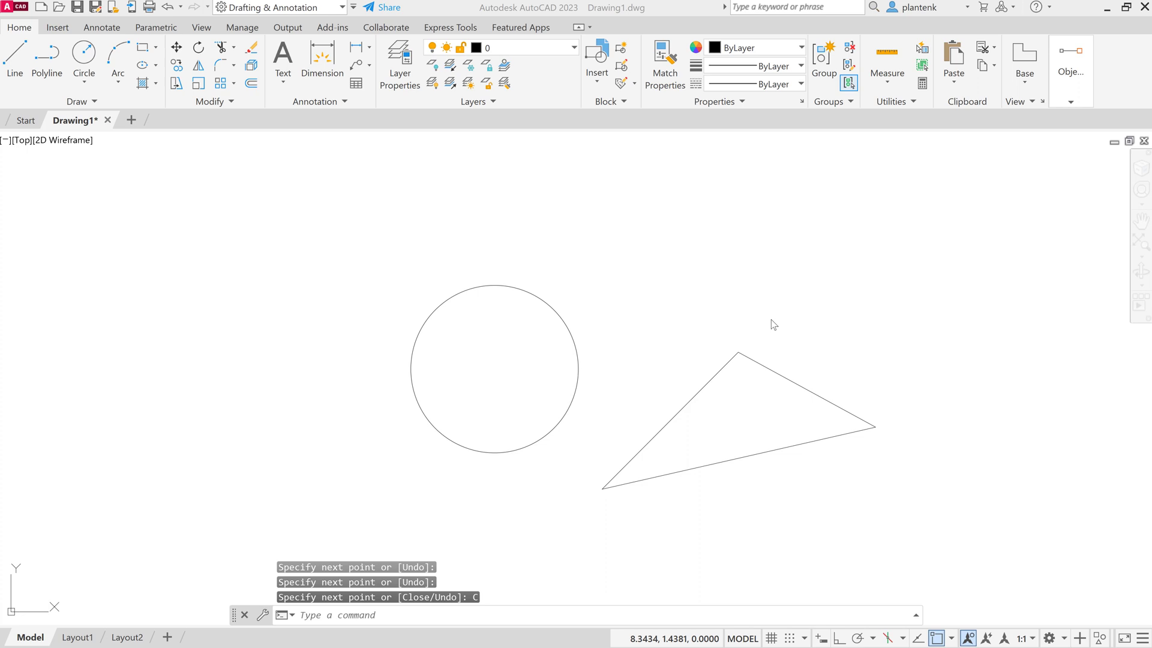
key(Return)
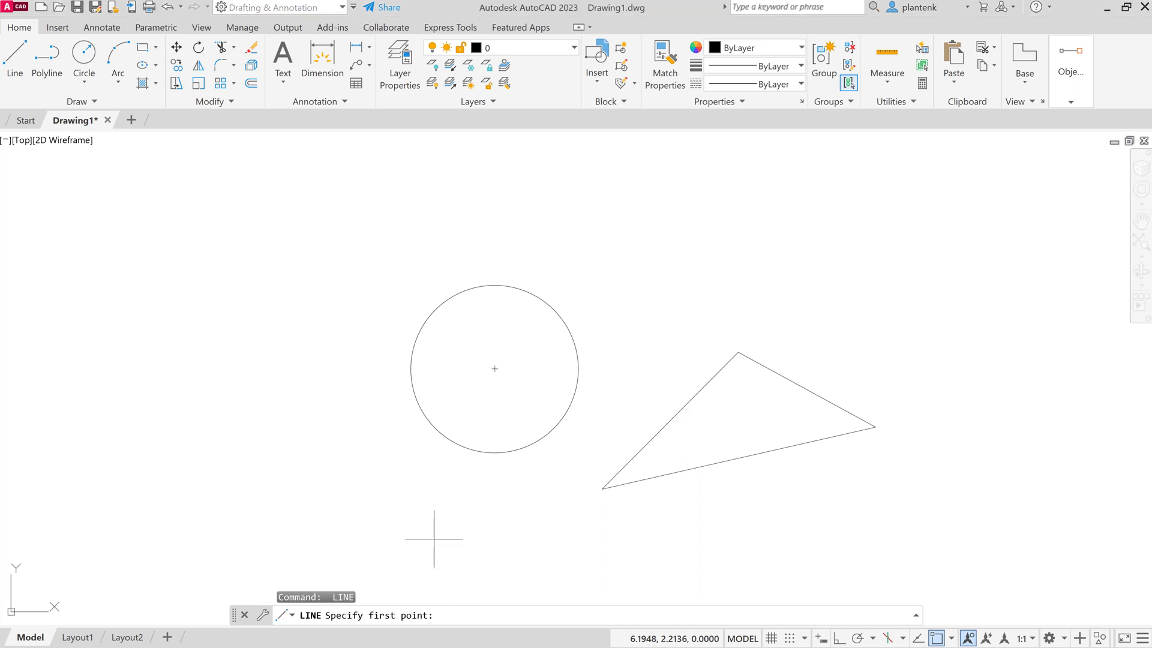
click(434, 539)
key(Return)
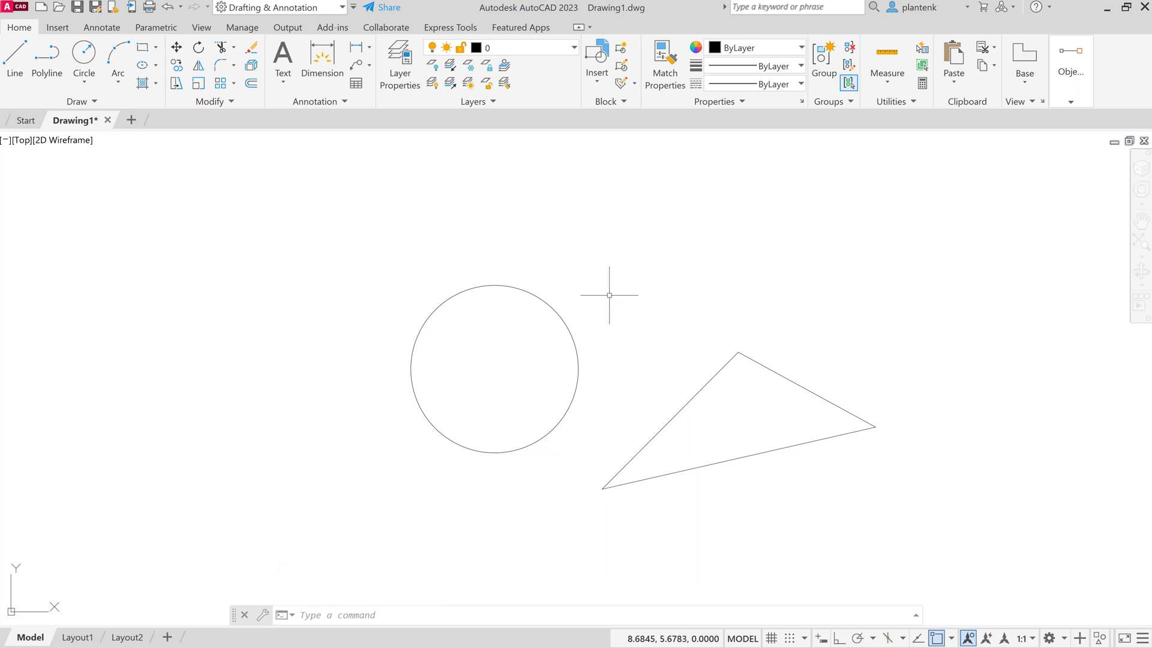
right_click(610, 295)
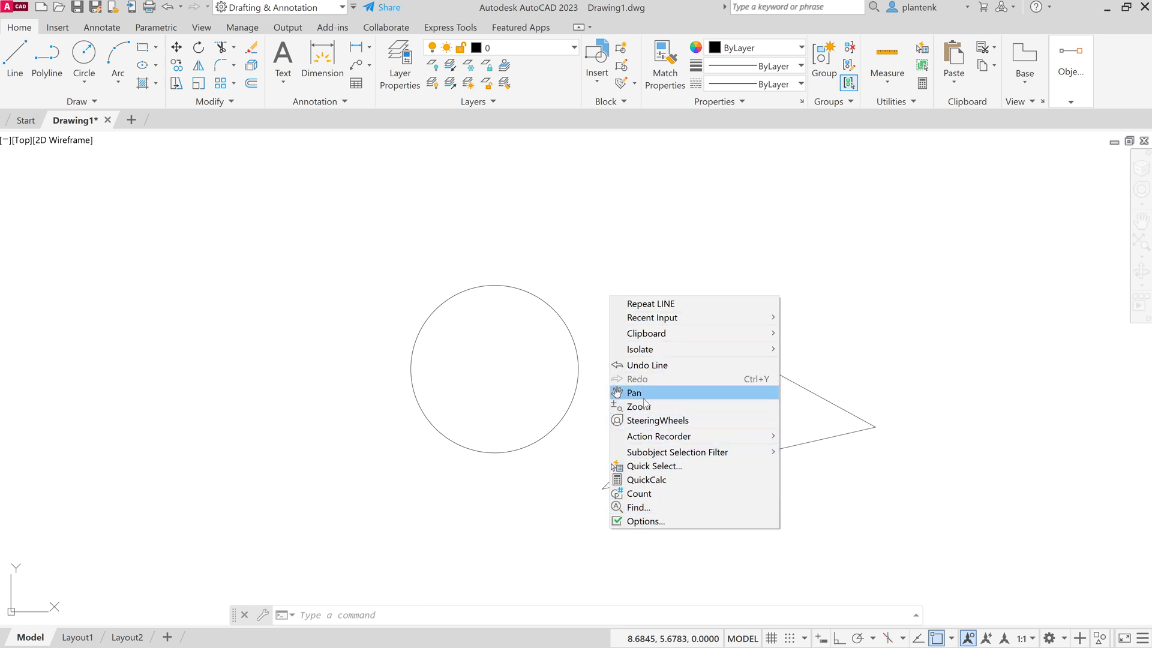
click(840, 297)
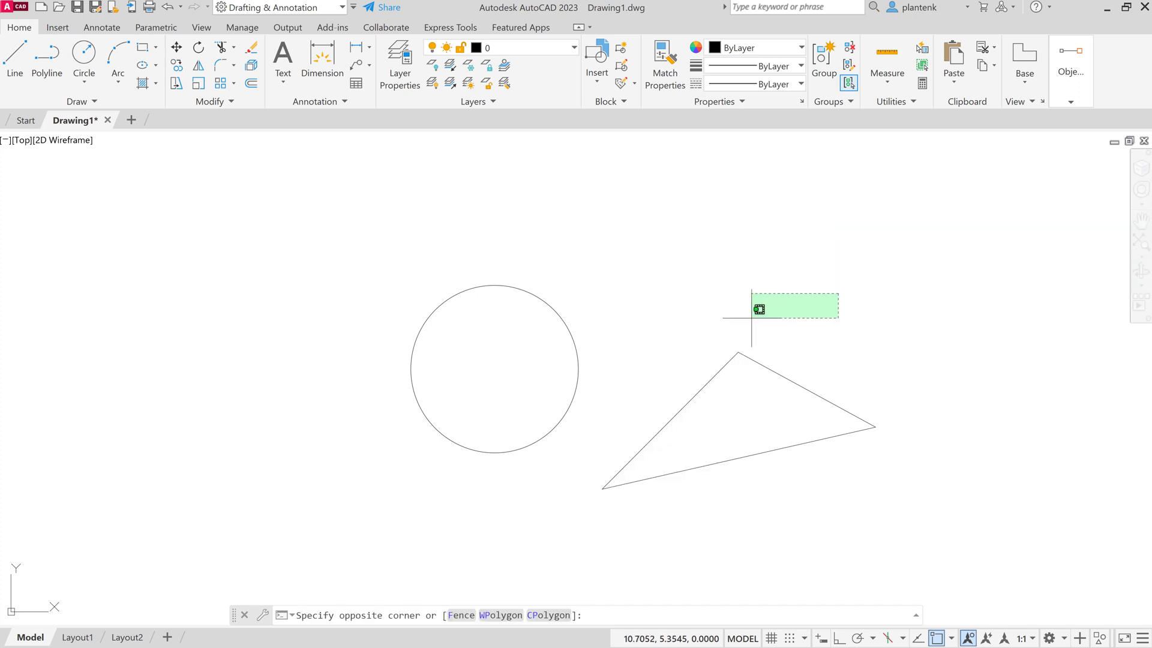
key(Escape)
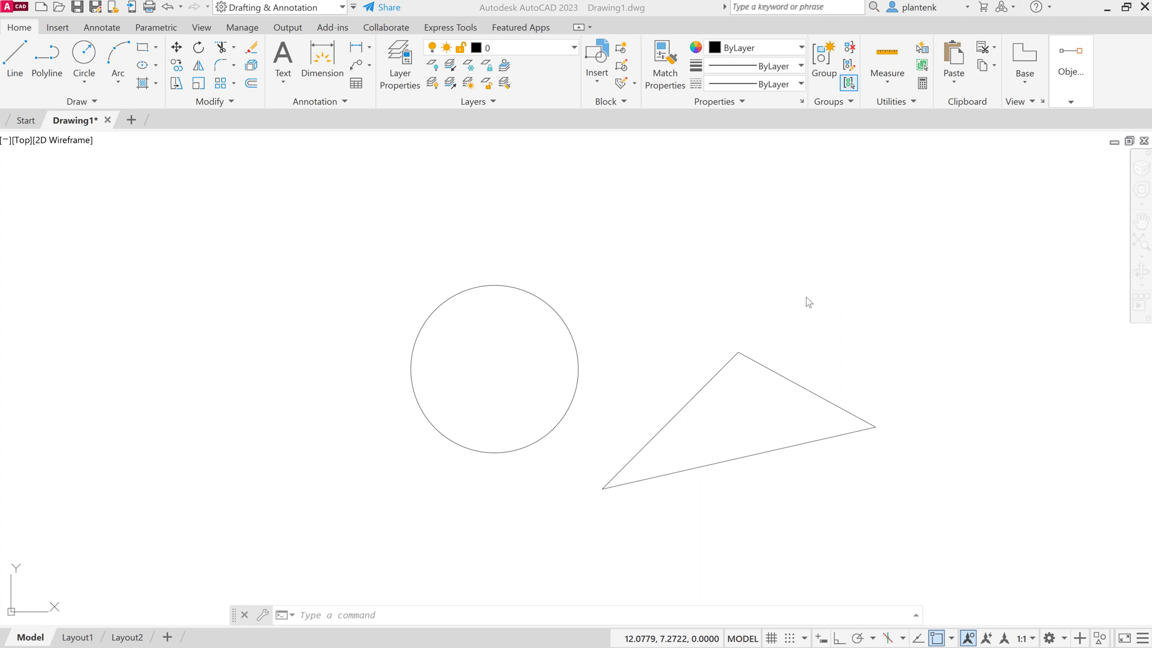
click(16, 12)
text(e)
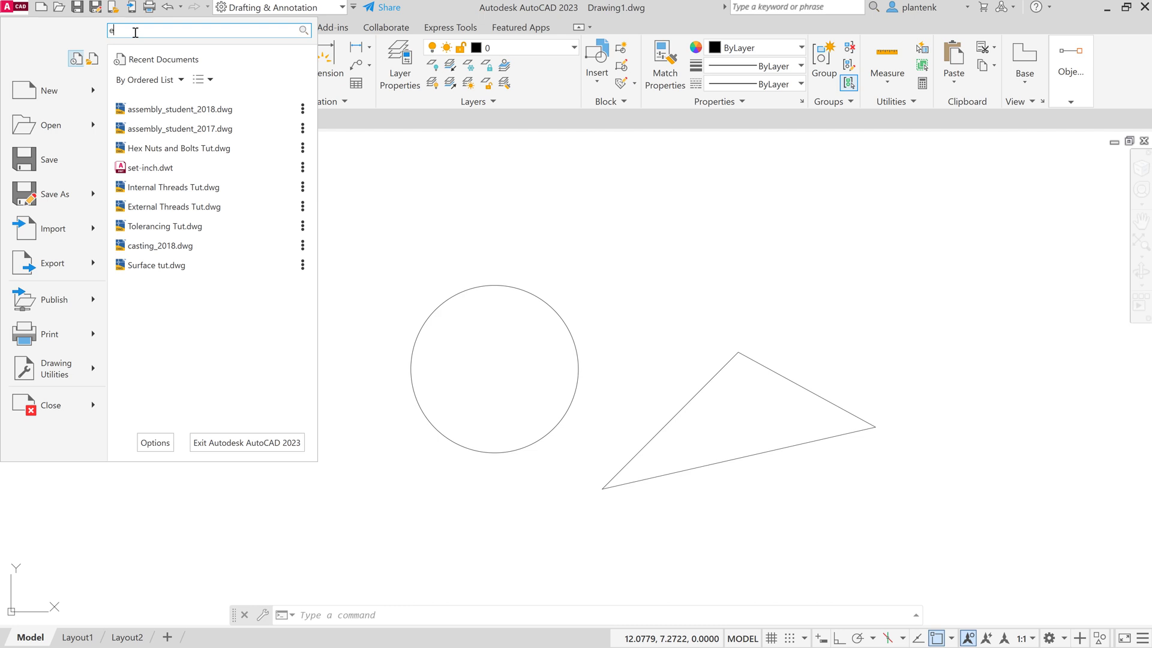
text(rase)
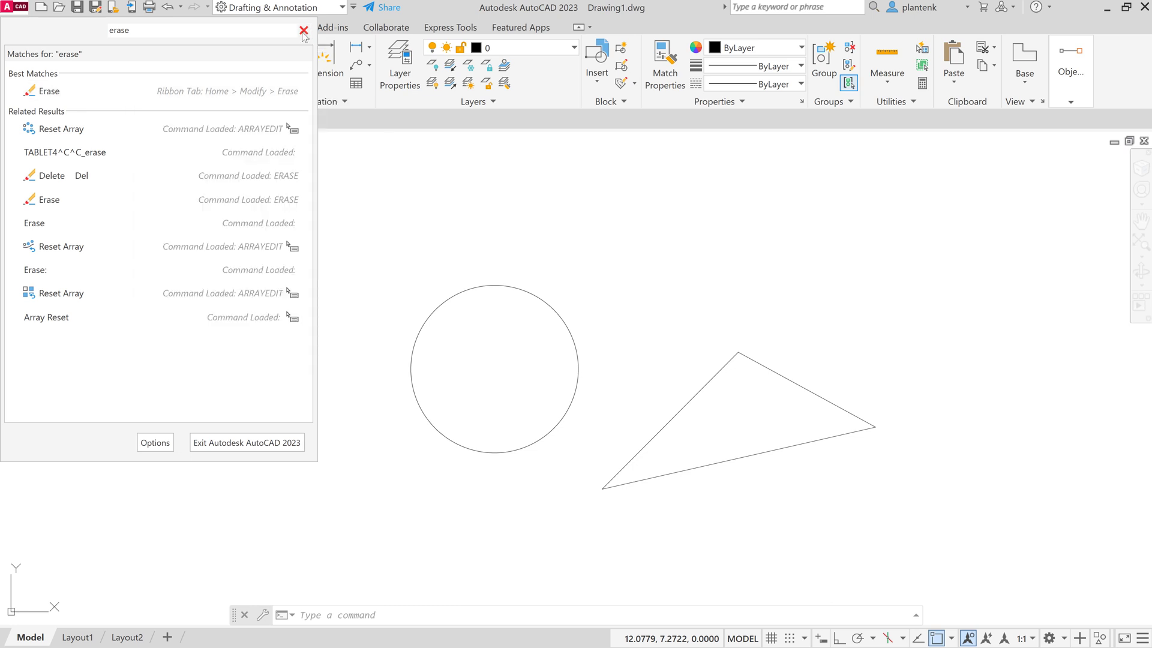
drag(128, 30, 107, 29)
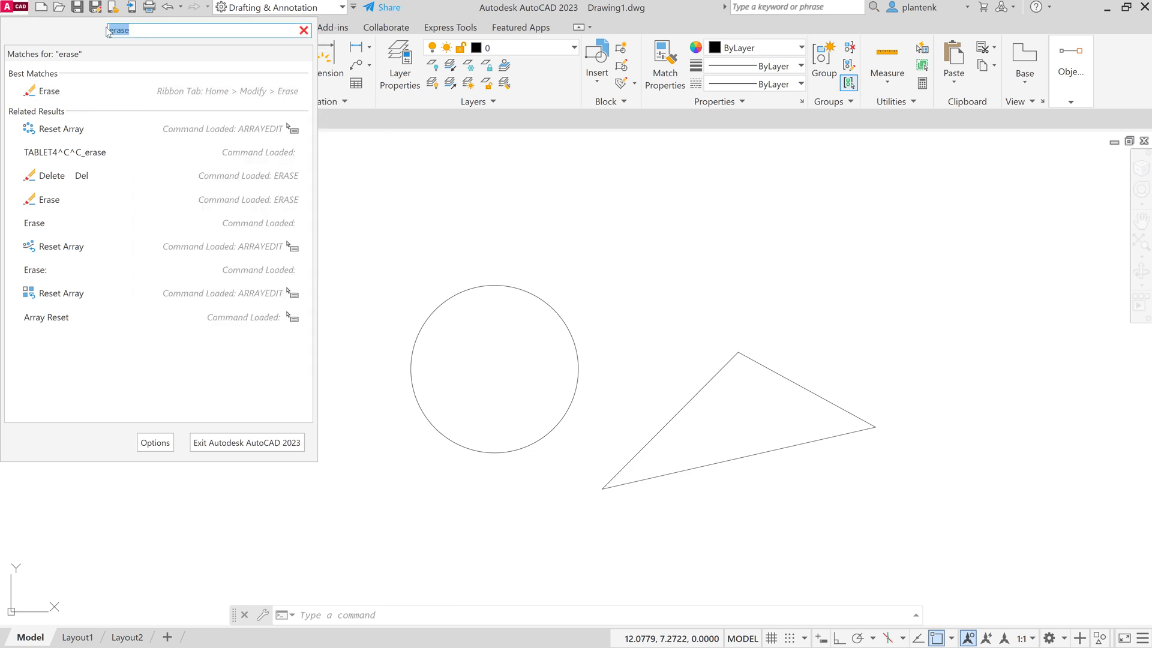
key(BackSpace)
click(436, 188)
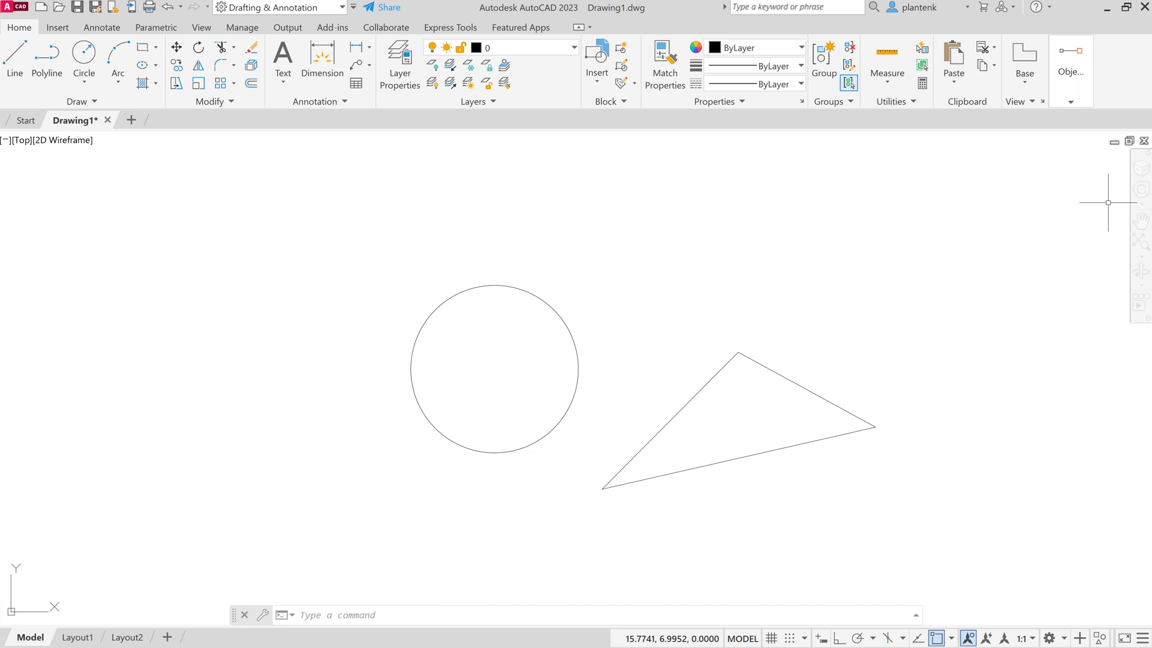
- Open the Tool Palettes from the View tab and move them to the right
click(202, 28)
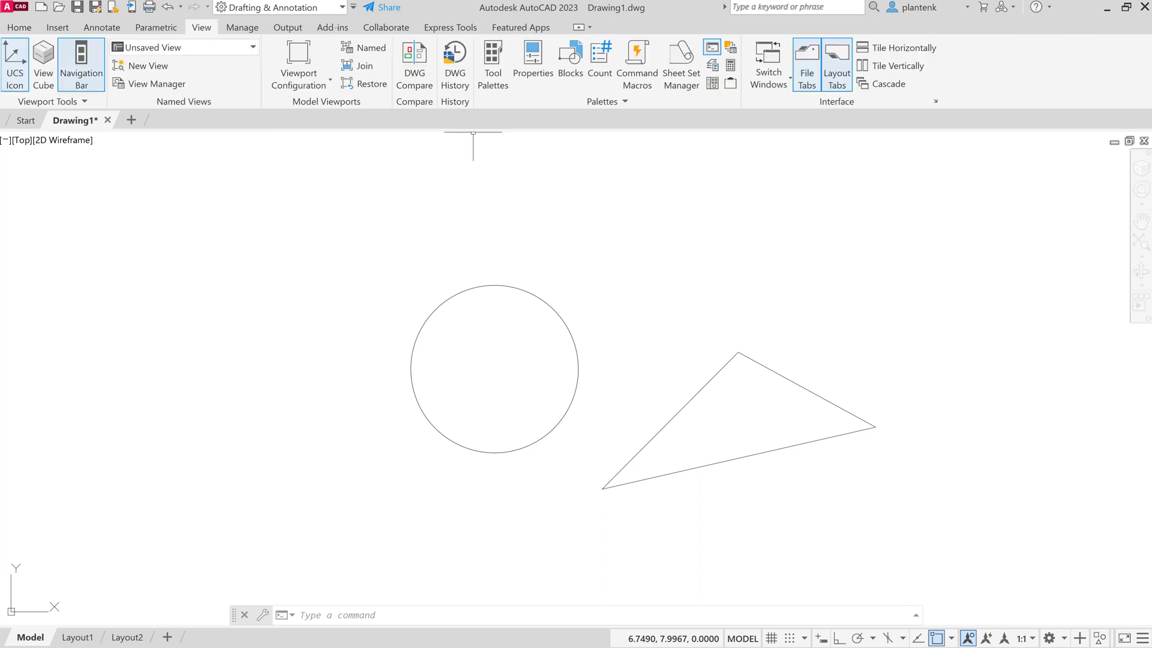
click(494, 61)
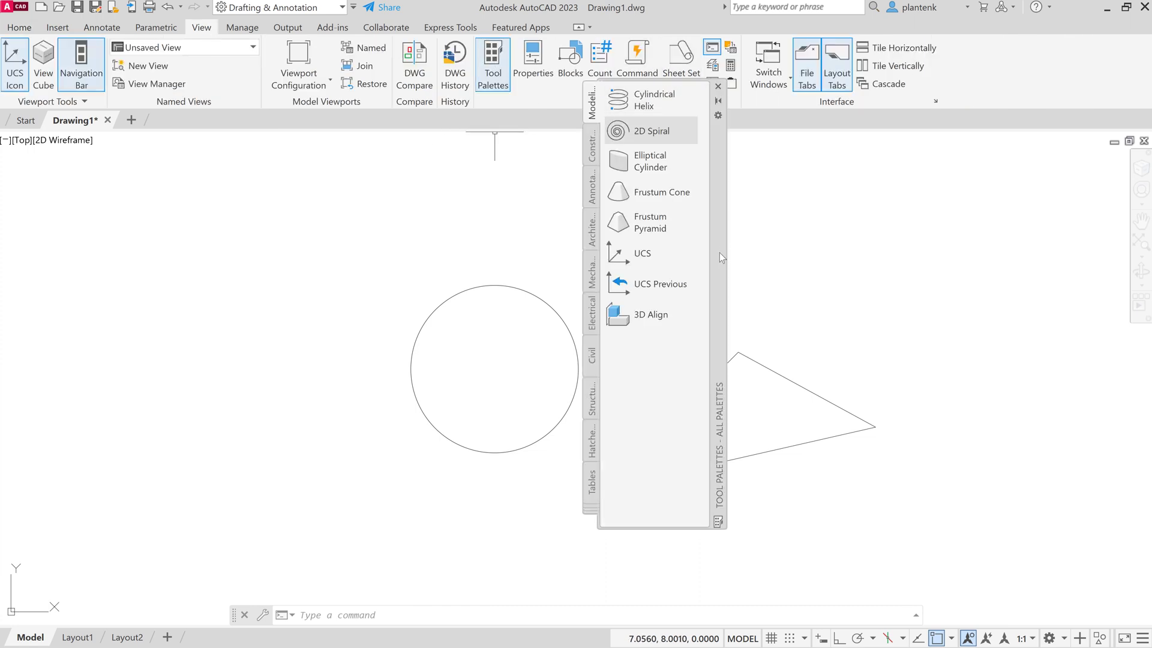
drag(720, 252, 1063, 323)
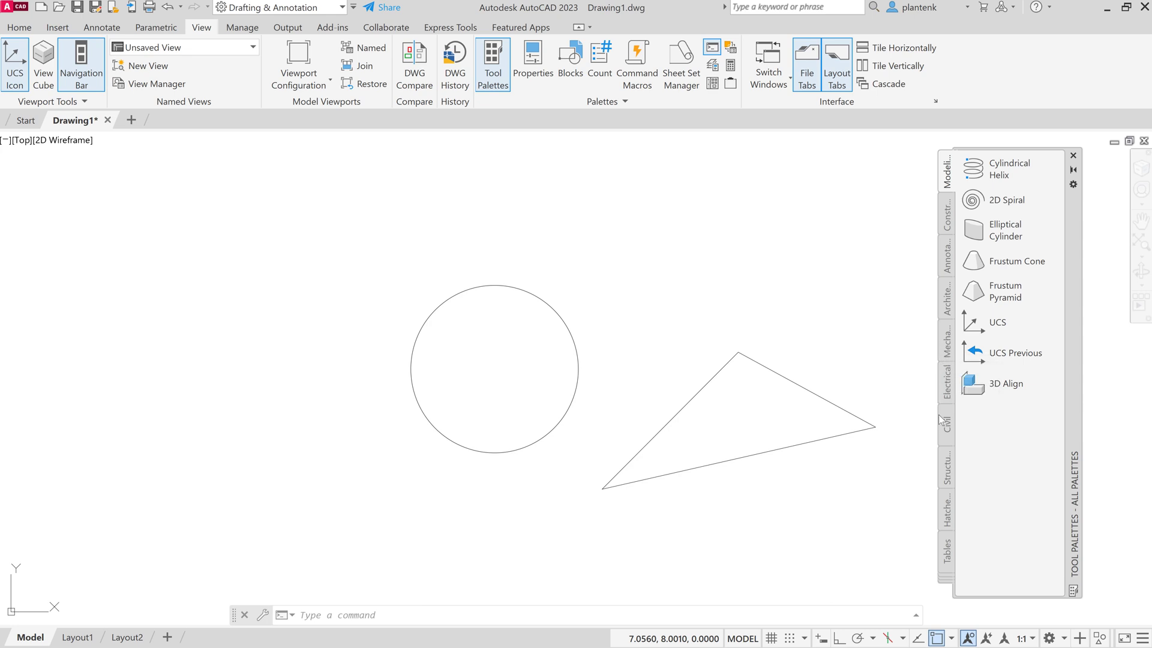
- Browse the Mechanical, Civil and Electrical sample palettes and show the palette list
click(946, 350)
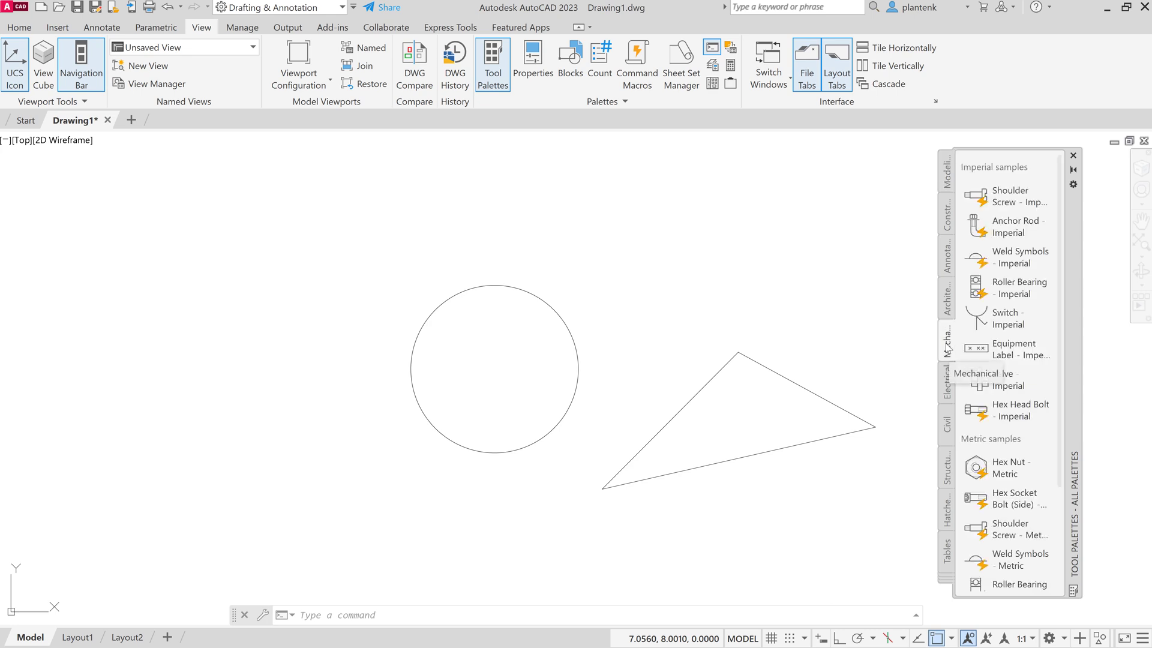
click(946, 427)
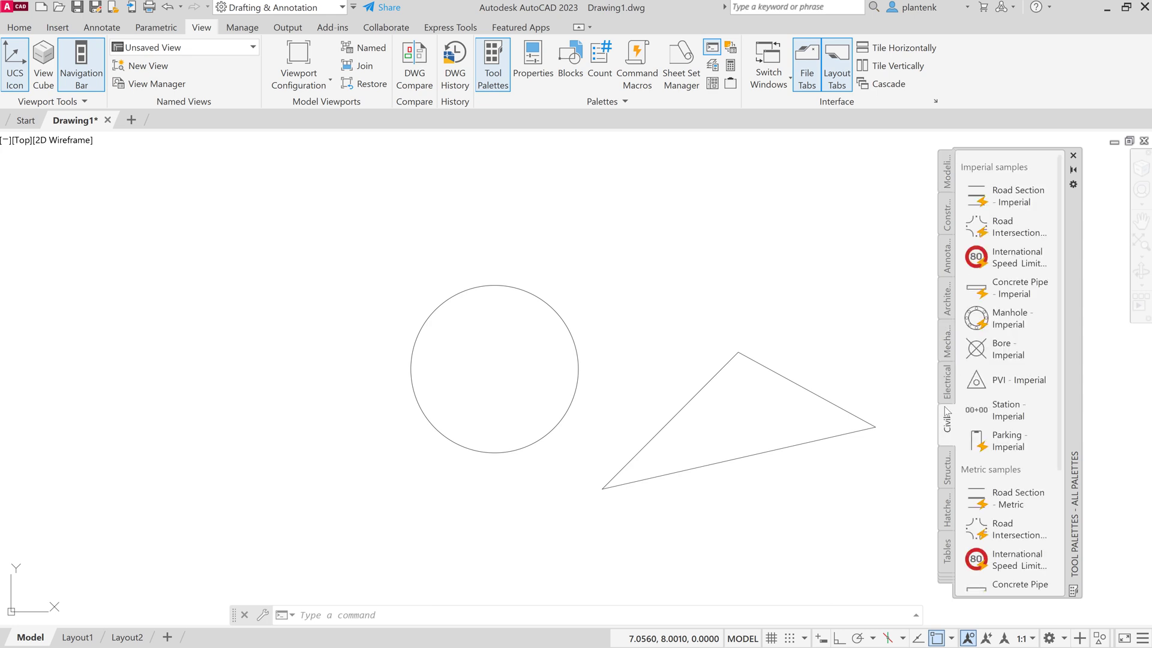
click(948, 389)
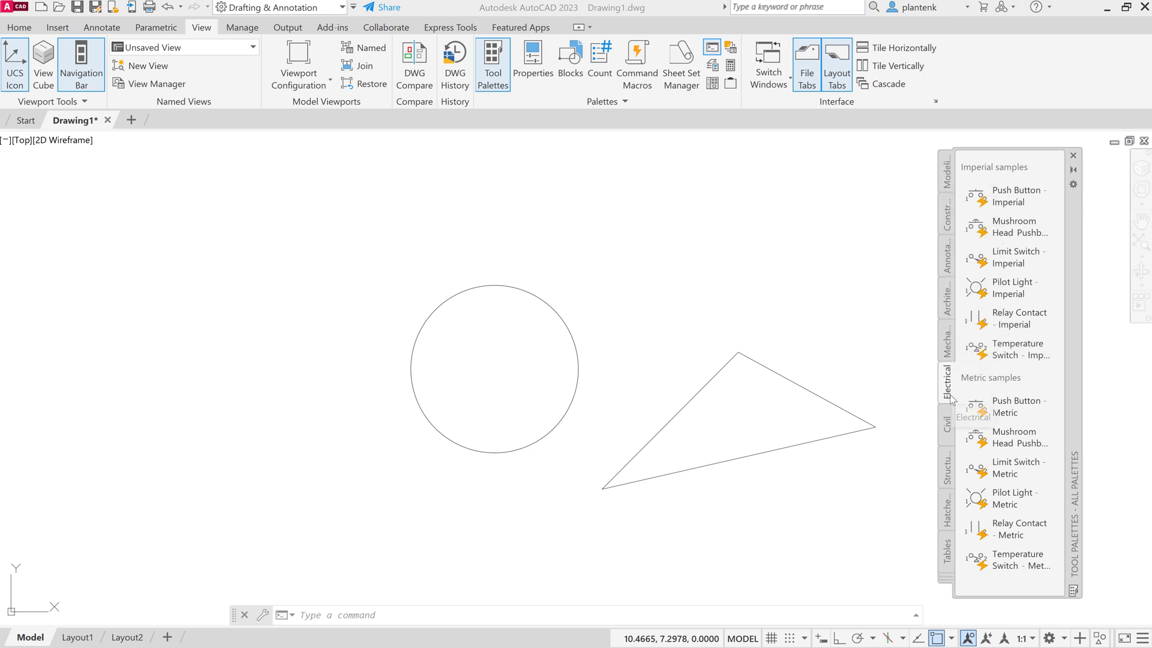
click(947, 583)
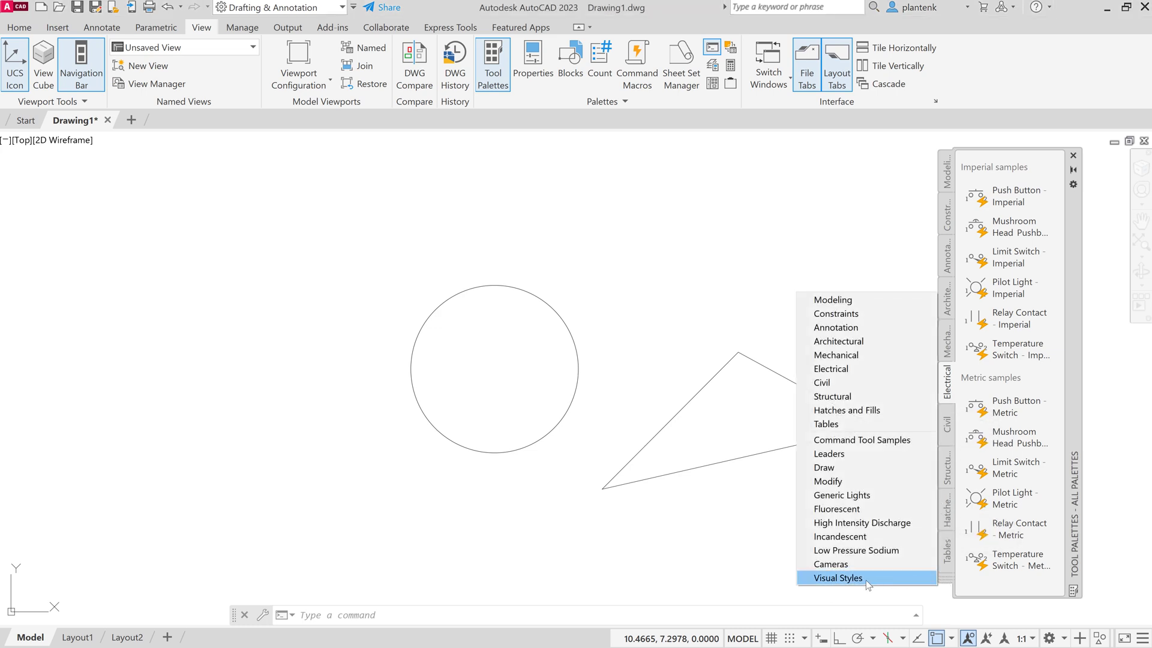
- Show the Draw palette, then close the Tool Palettes window
click(826, 469)
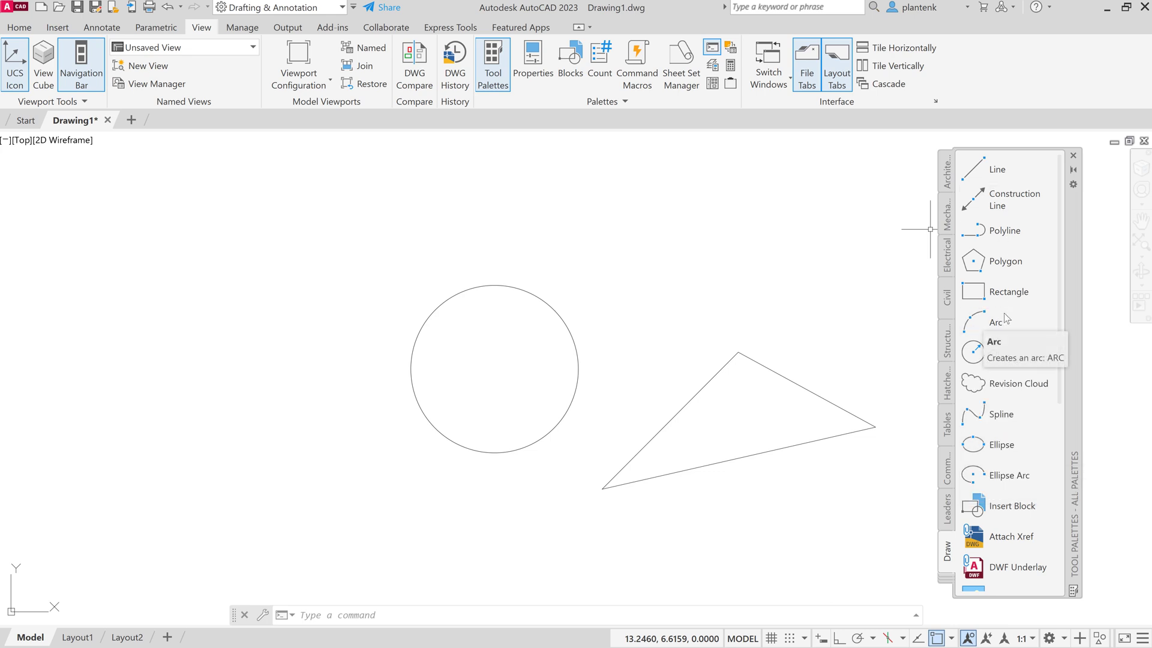
click(1073, 158)
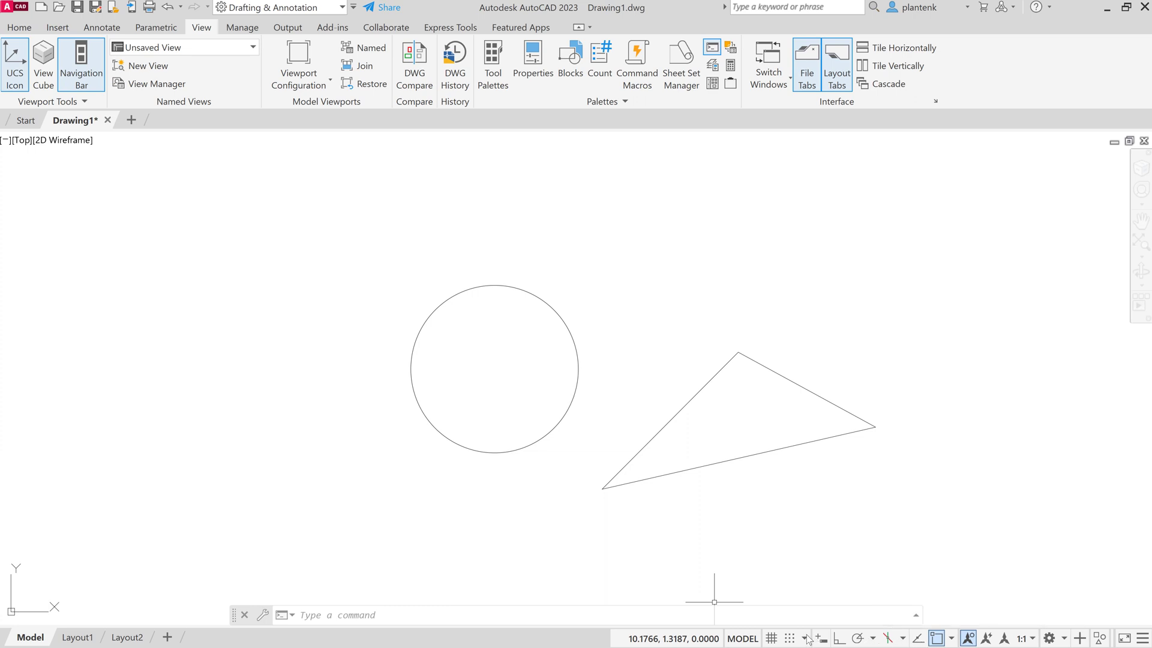
click(771, 640)
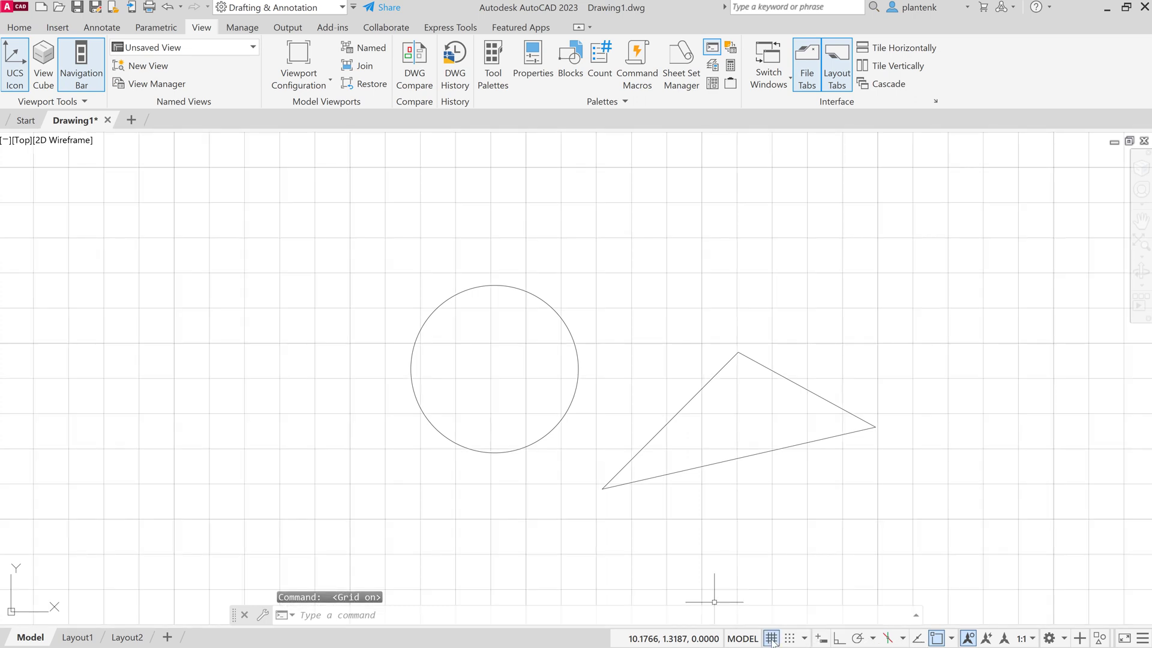
click(772, 640)
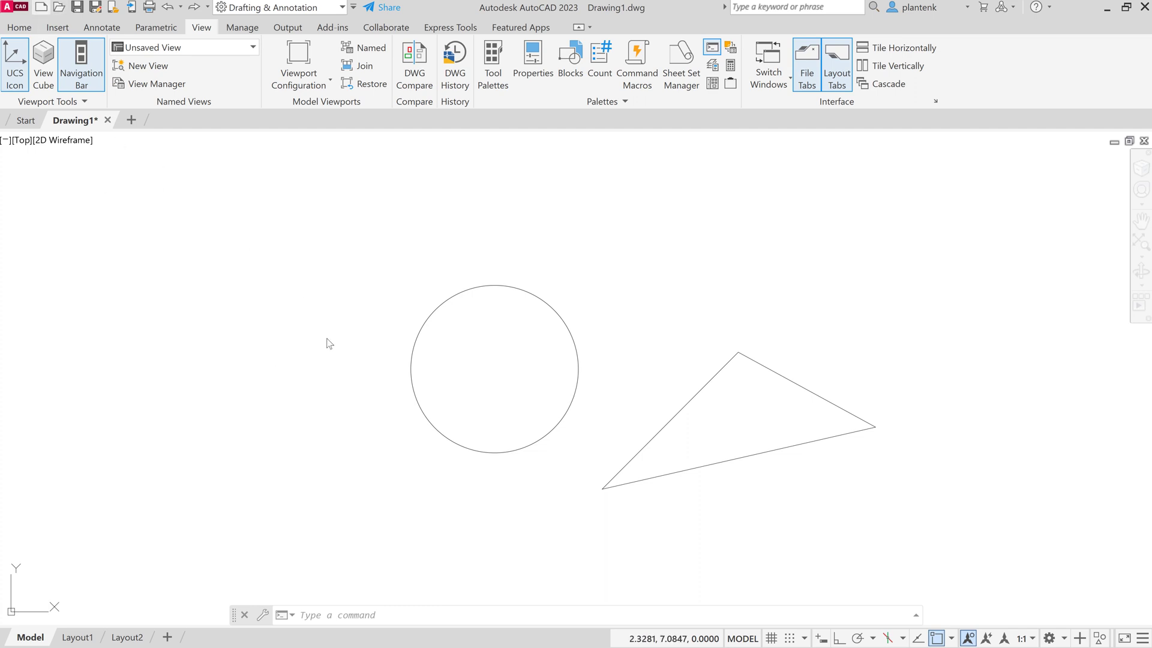
- Start a new drawing with Ctrl+N using the Advanced Setup wizard
key(ctrl+n)
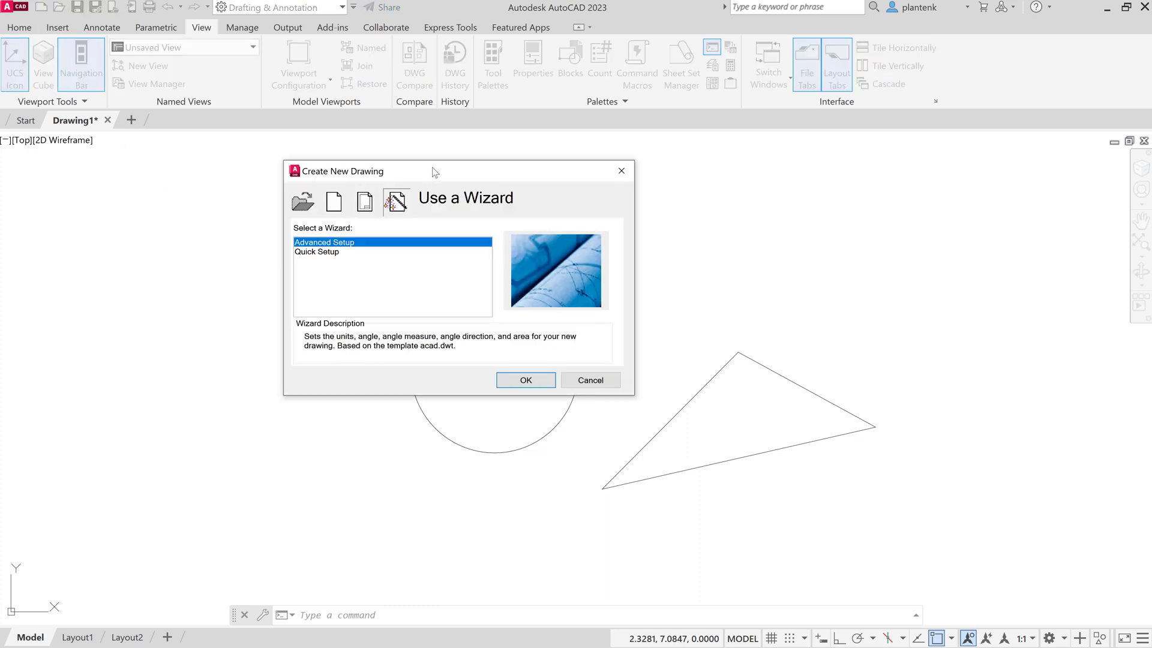
drag(433, 172, 587, 240)
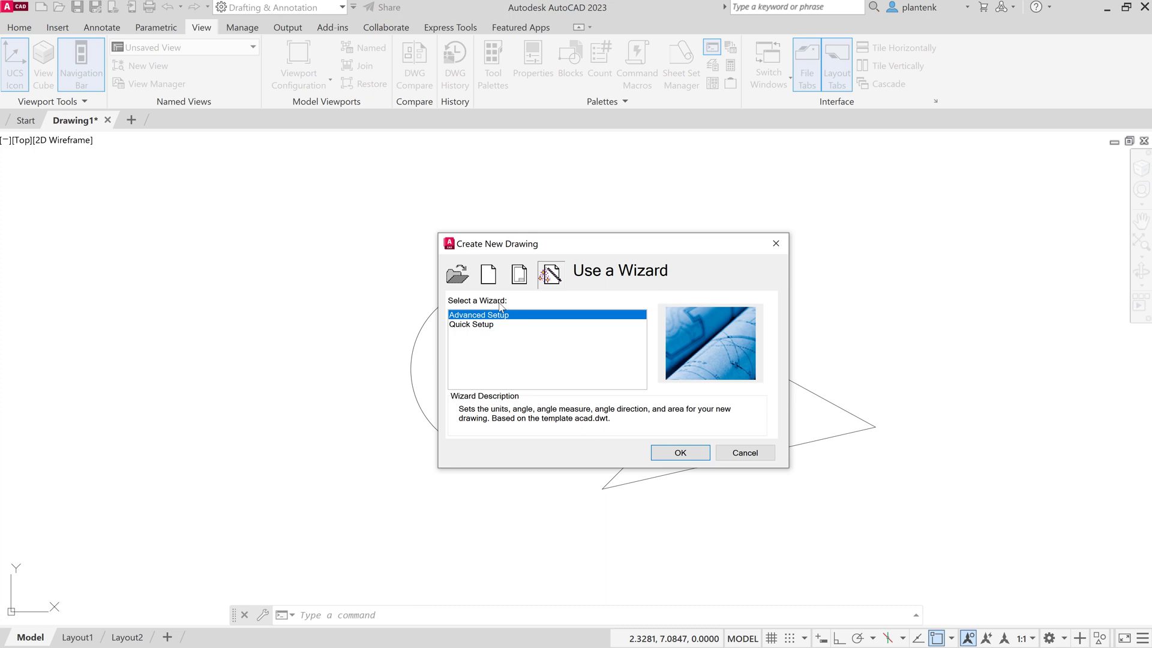
click(472, 317)
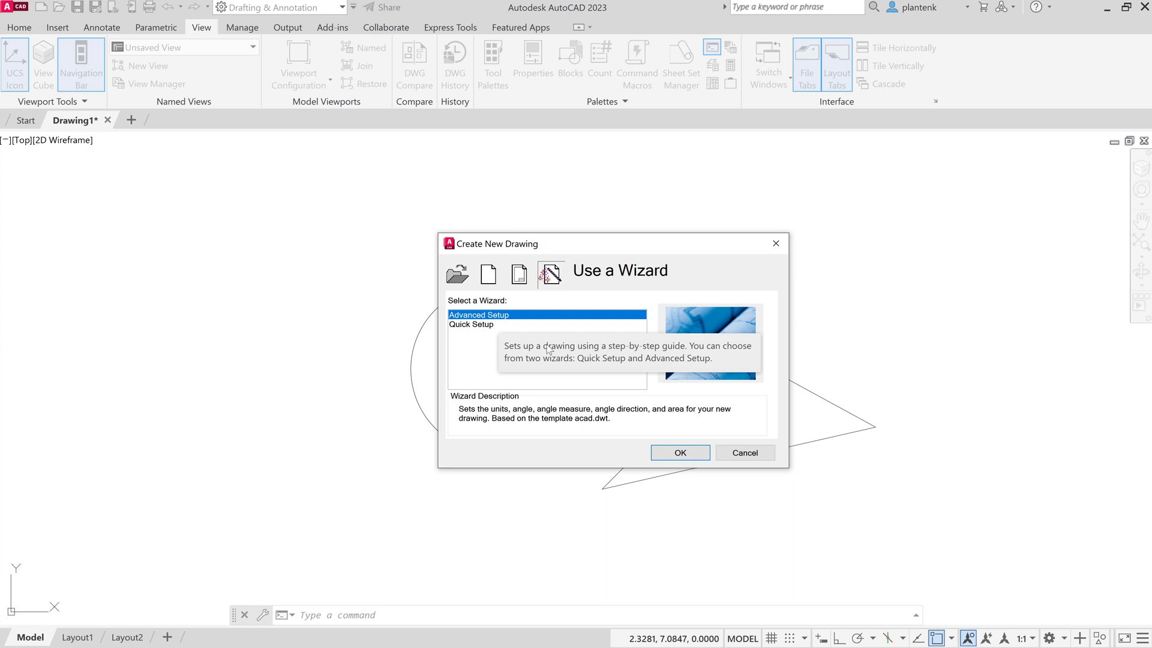
click(681, 452)
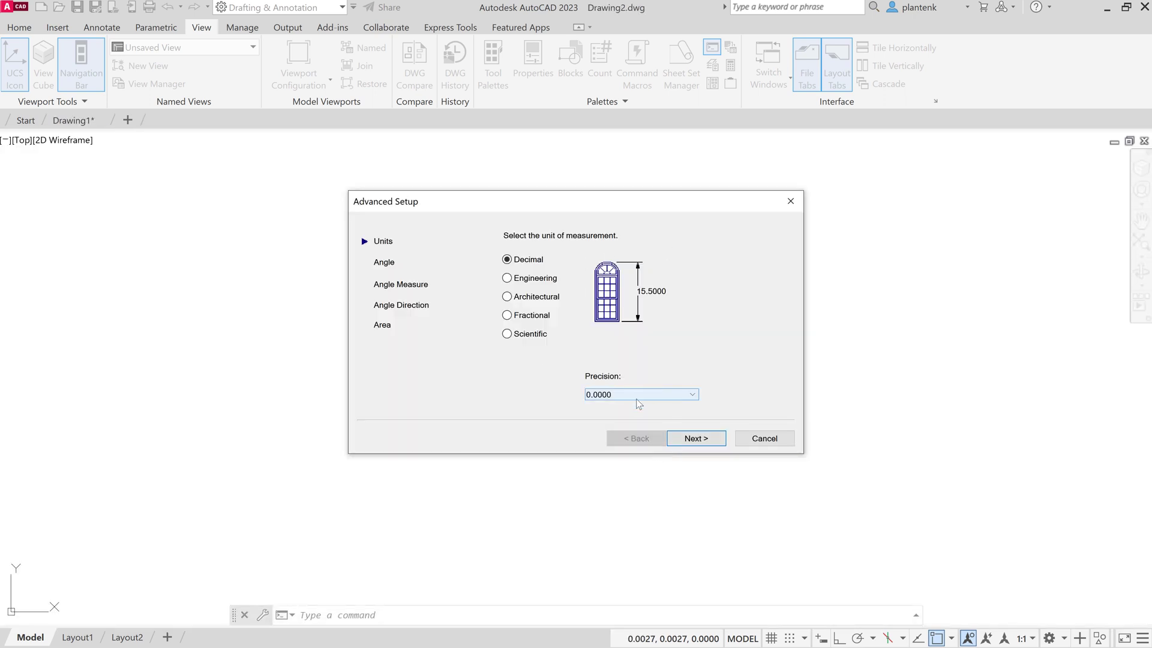
- Set unit precision to 0.00 and keep the default angle settings
click(636, 401)
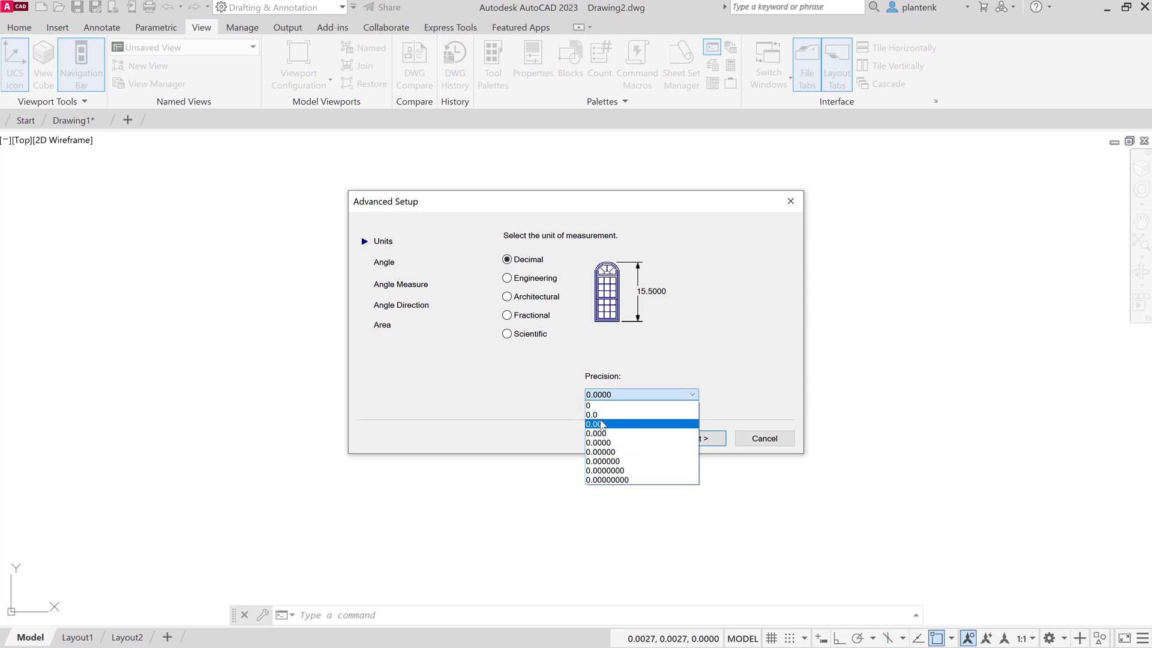
click(602, 425)
click(698, 440)
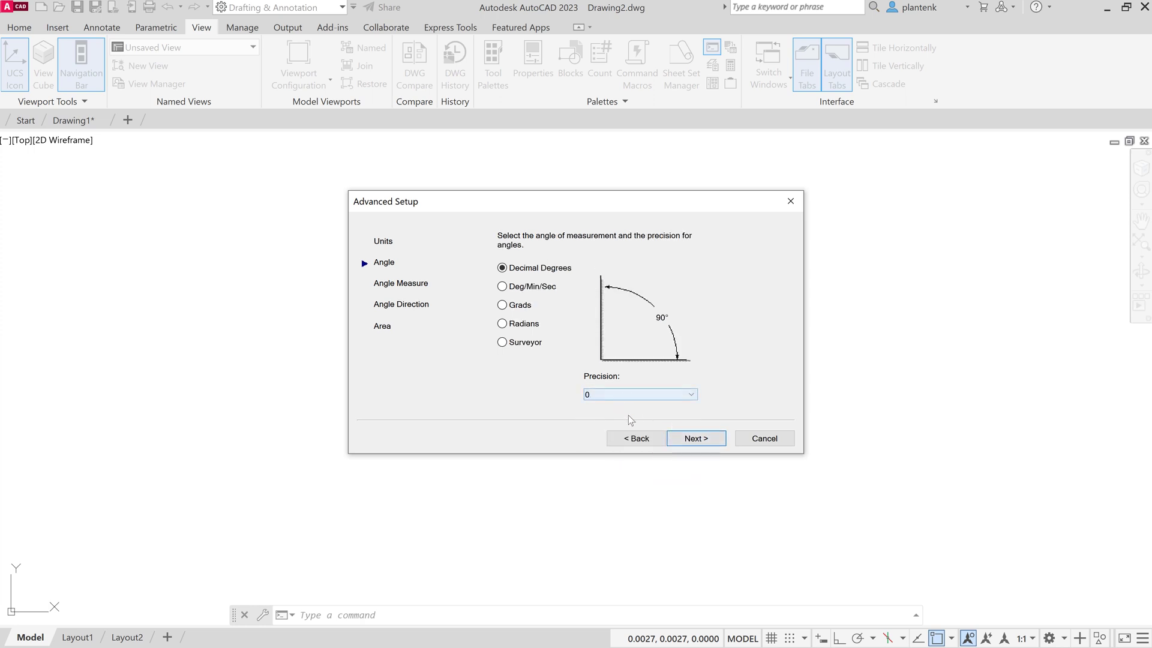
click(693, 438)
click(692, 439)
- Set the drawing area to 11 by 8.5 and finish the wizard
click(693, 440)
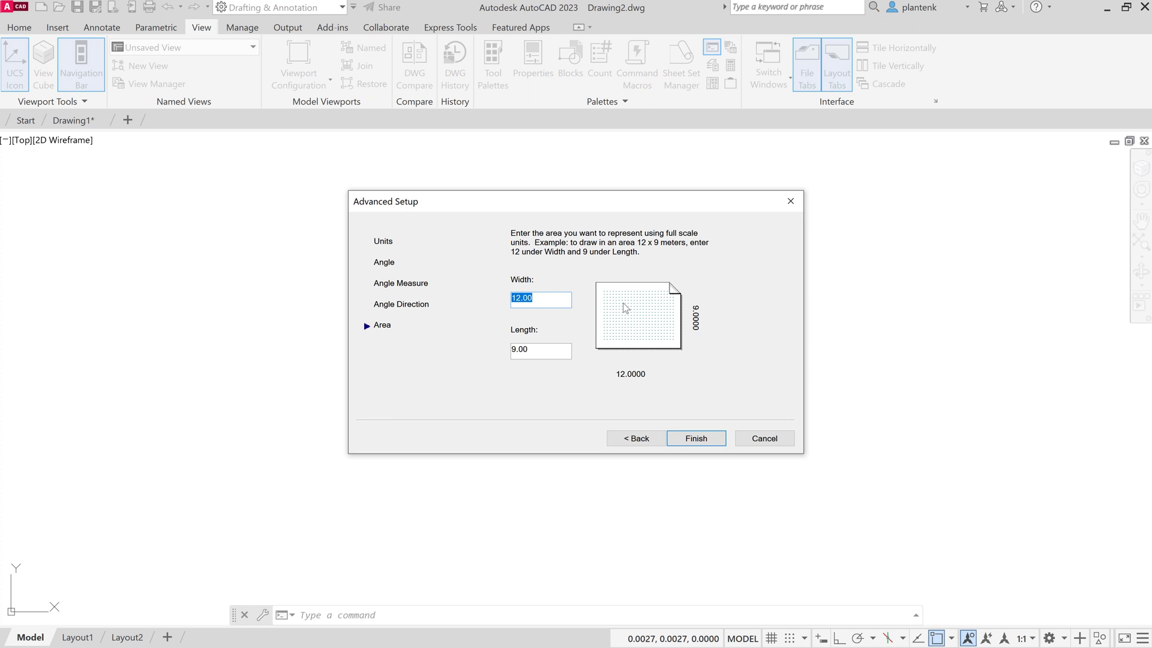
text(11)
double_click(527, 349)
text(8.5)
click(697, 439)
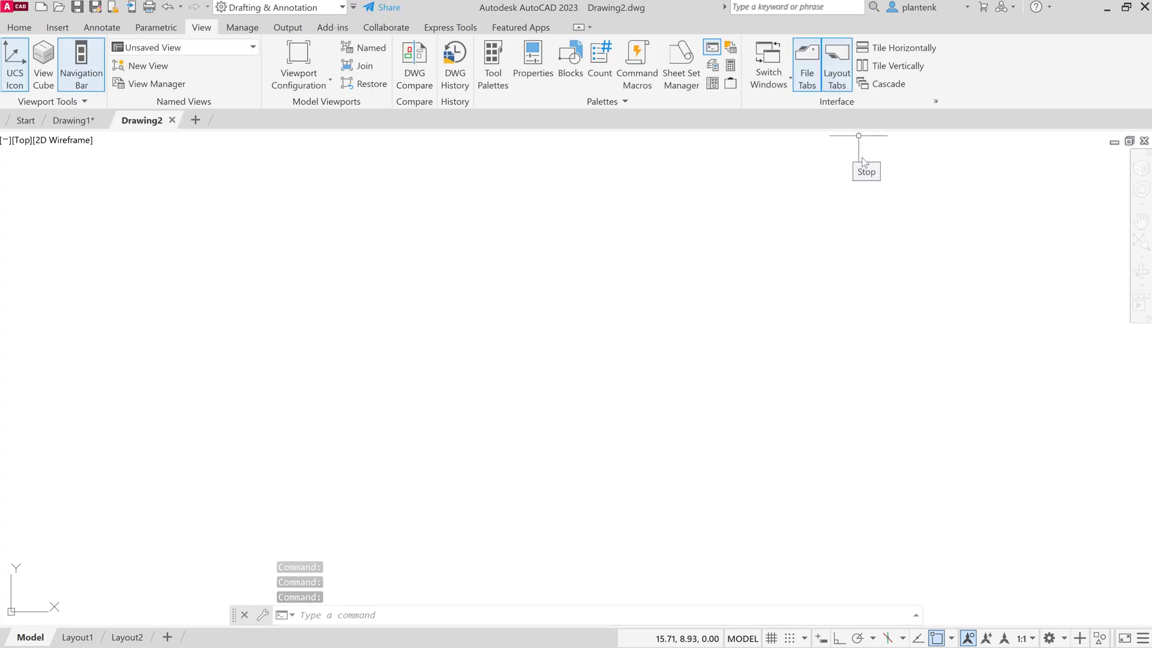
- Switch the ribbon to the Home tab to show the drafting and editing tools
click(18, 28)
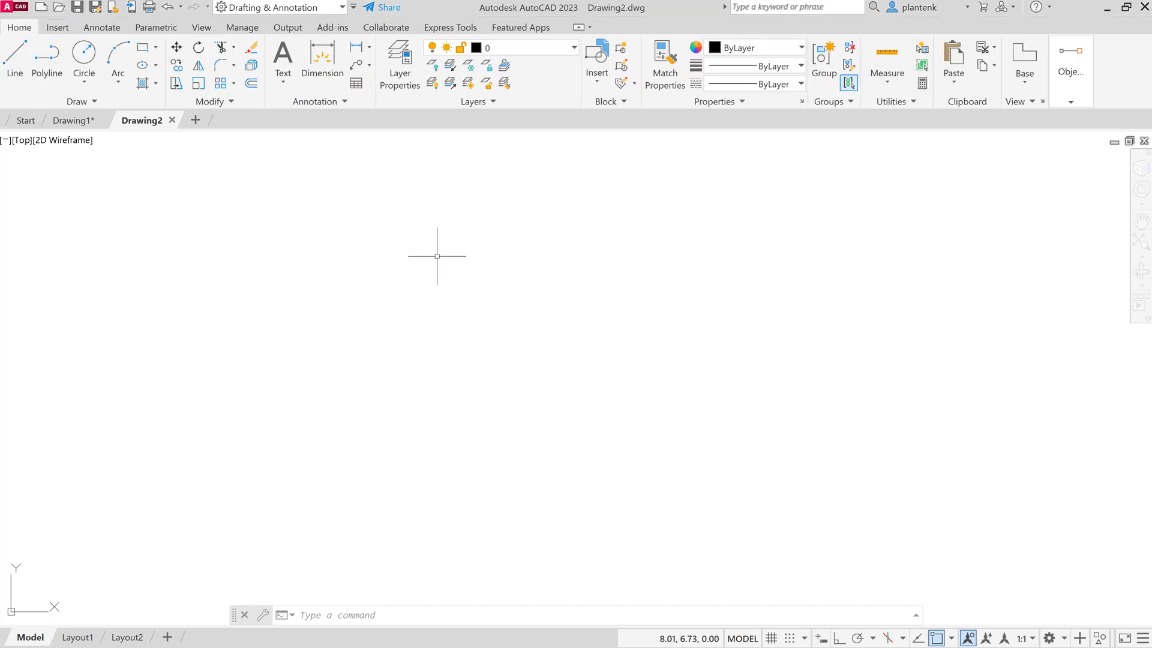